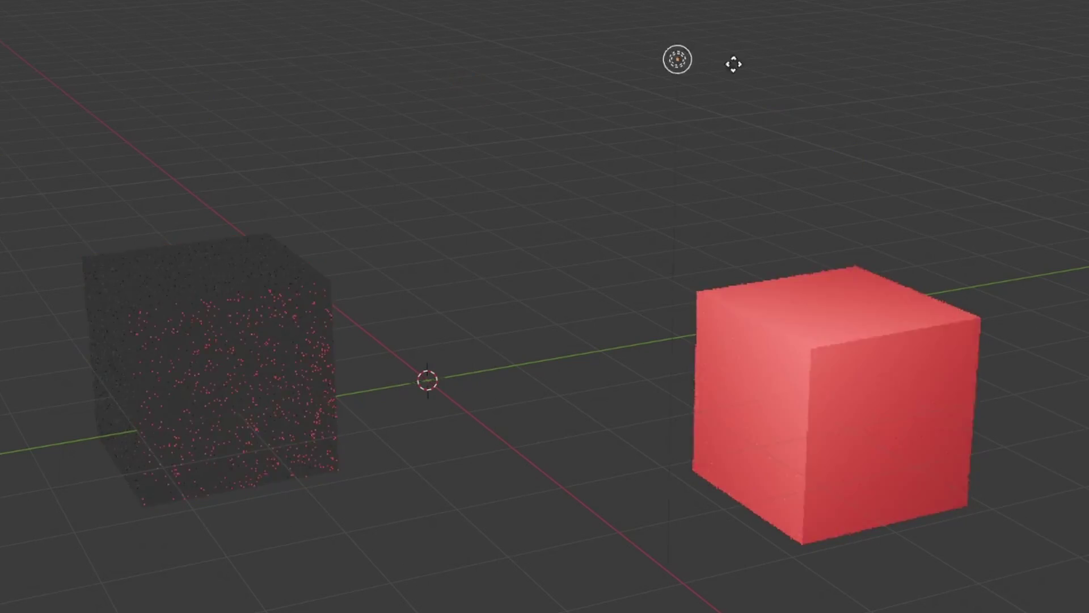
# Switch the render engine to Cycles with GPU Compute as the device
pyautogui.click(679, 68)
pyautogui.hotkey('shift', 'a')
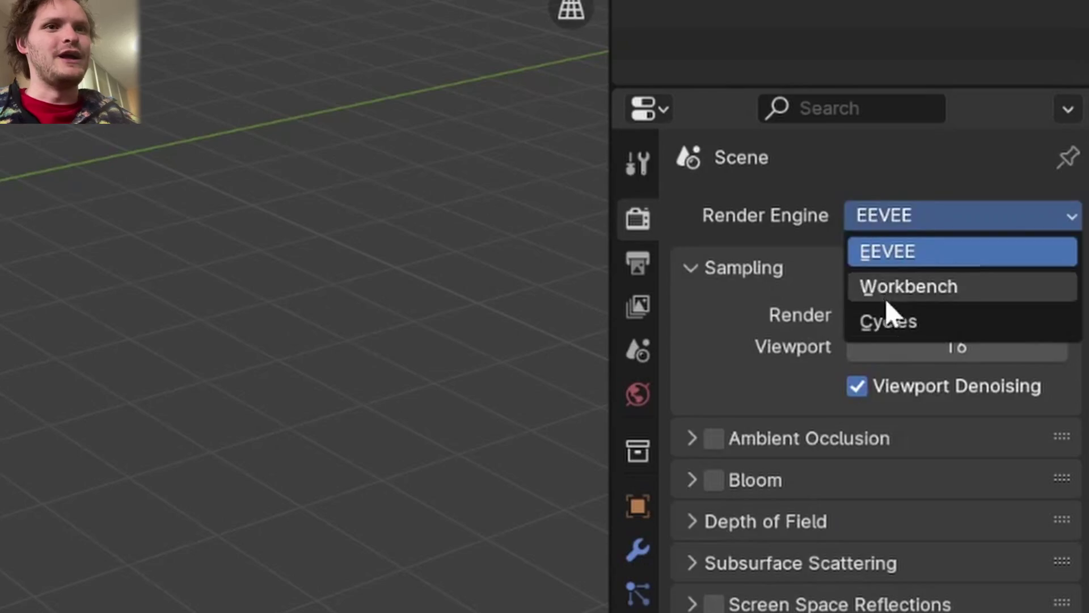
pyautogui.click(888, 322)
pyautogui.click(895, 294)
pyautogui.click(898, 363)
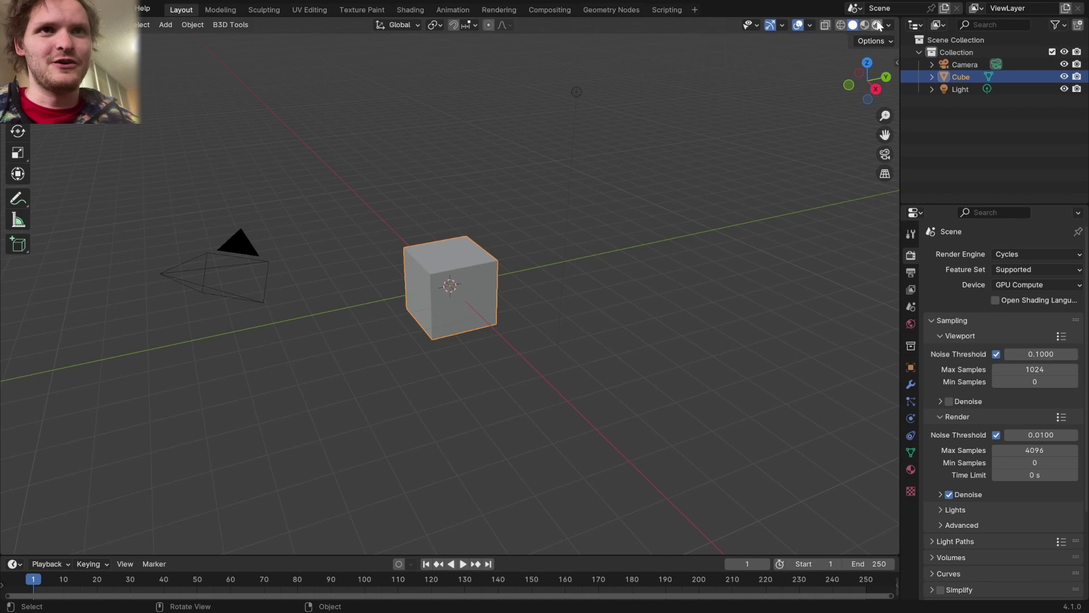
# Turn on Rendered shading and duplicate the cube, placing the copy to its lower right
pyautogui.click(877, 25)
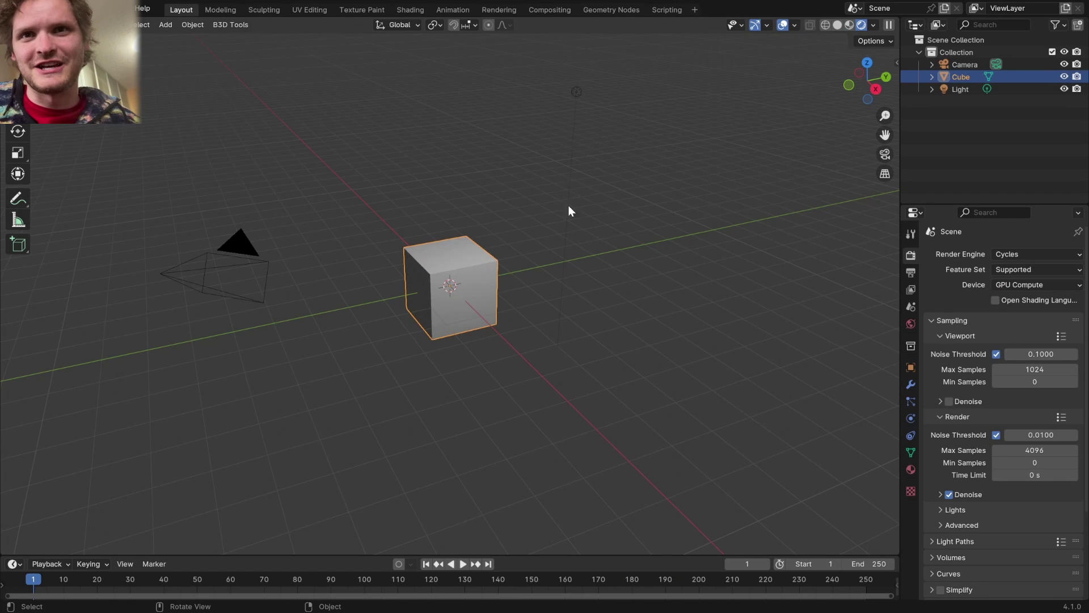
pyautogui.hotkey('shift', 'd')
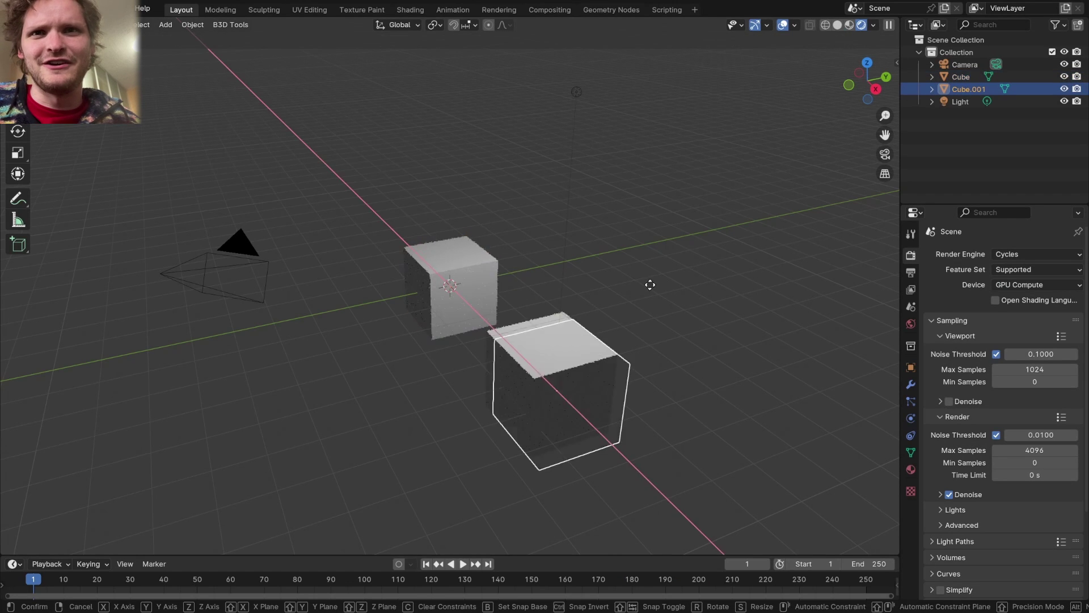
pyautogui.click(539, 350)
pyautogui.moveTo(540, 270); pyautogui.dragTo(602, 271, button='middle')
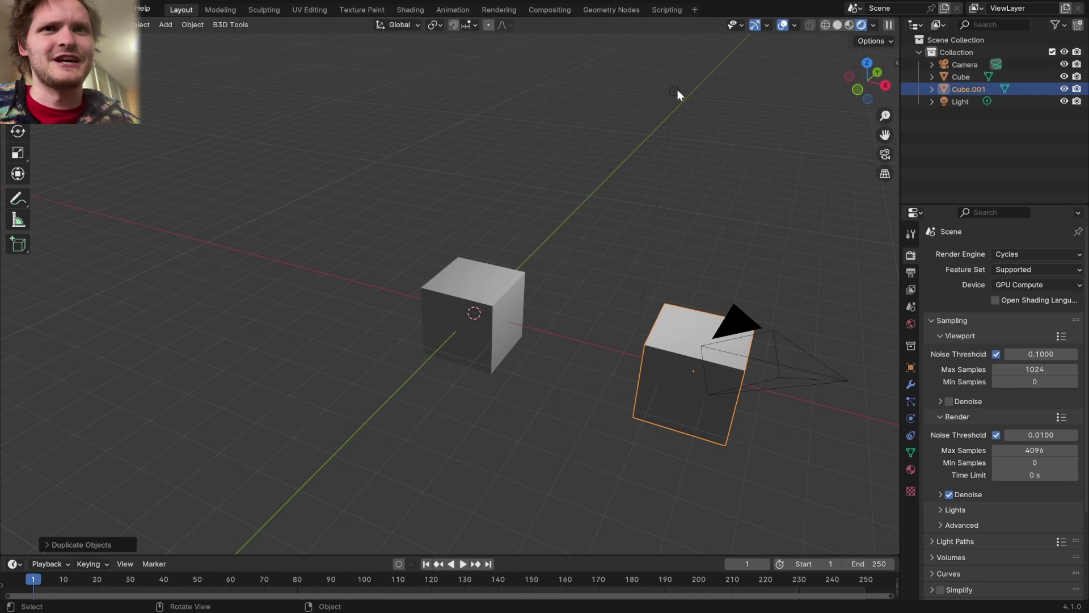
pyautogui.click(678, 90)
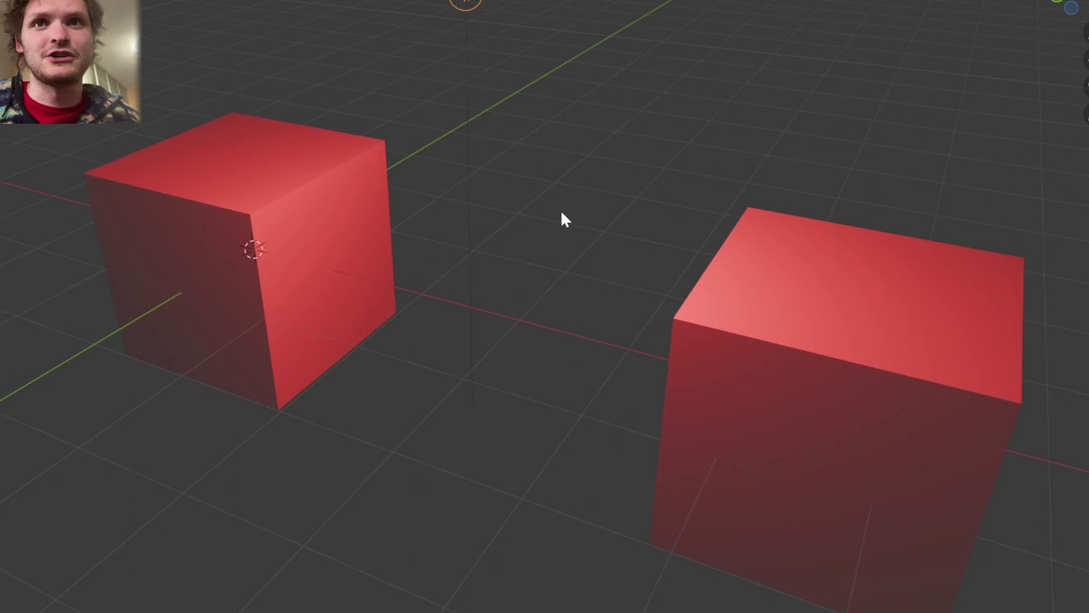
# Annotate the two cubes and move the first cube into a new collection named 'lit'
pyautogui.moveTo(454, 21); pyautogui.dragTo(382, 141)
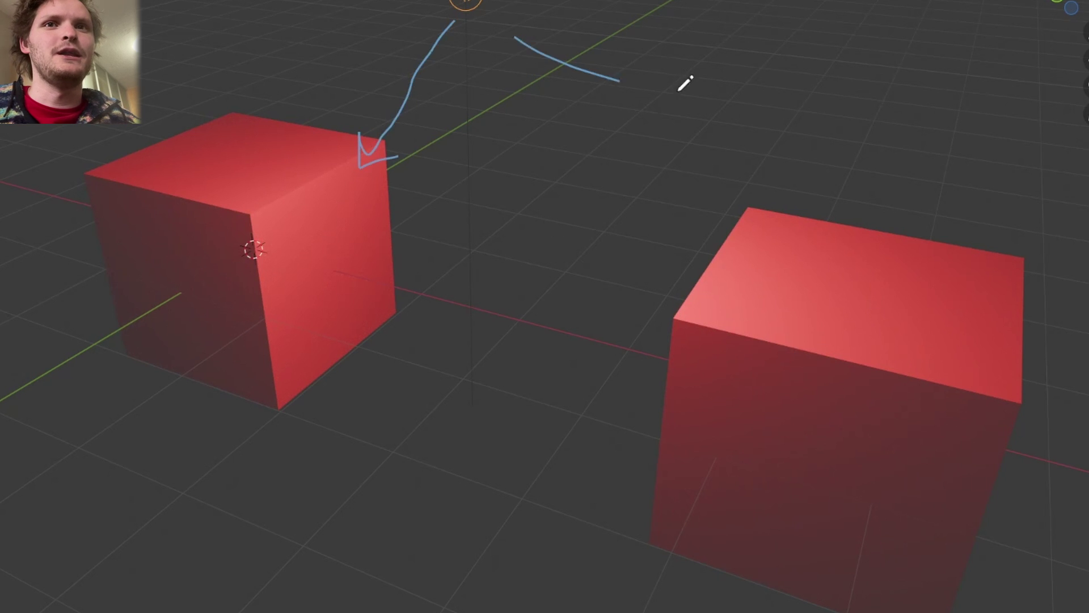
pyautogui.moveTo(685, 84)
pyautogui.mouseDown()
pyautogui.moveTo(785, 237)
pyautogui.moveTo(1004, 462)
pyautogui.mouseUp()
pyautogui.hotkey('ctrl', 'z')
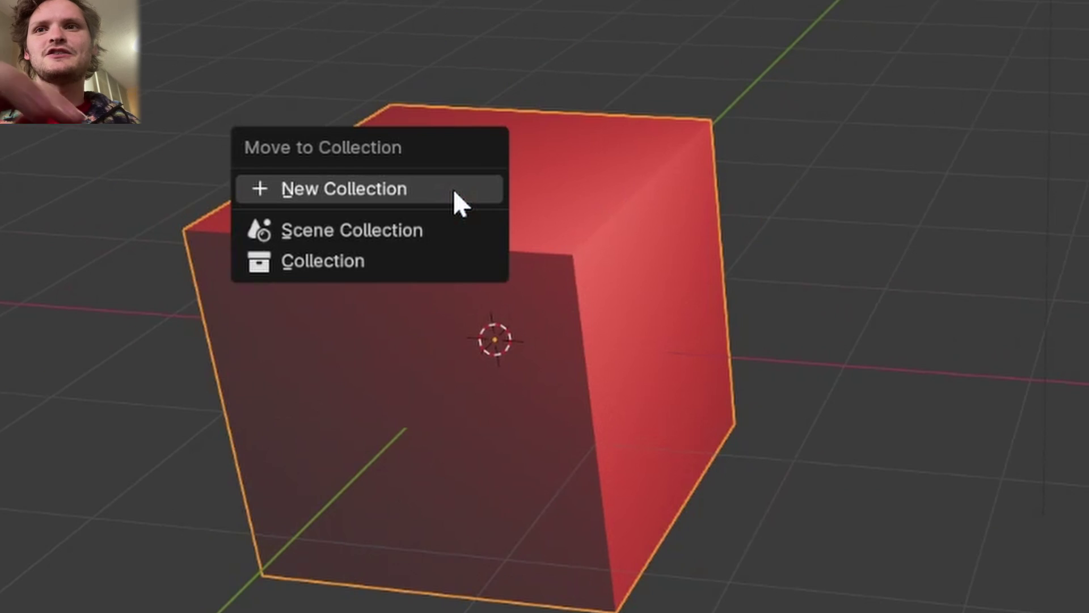
pyautogui.click(438, 190)
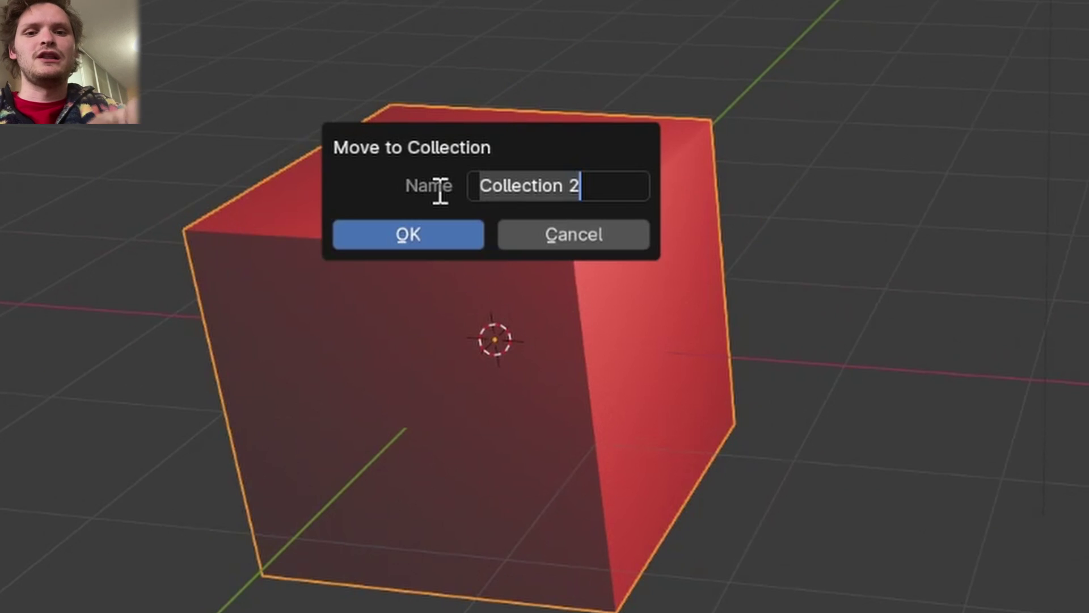
pyautogui.write('lit')
pyautogui.press('Return')
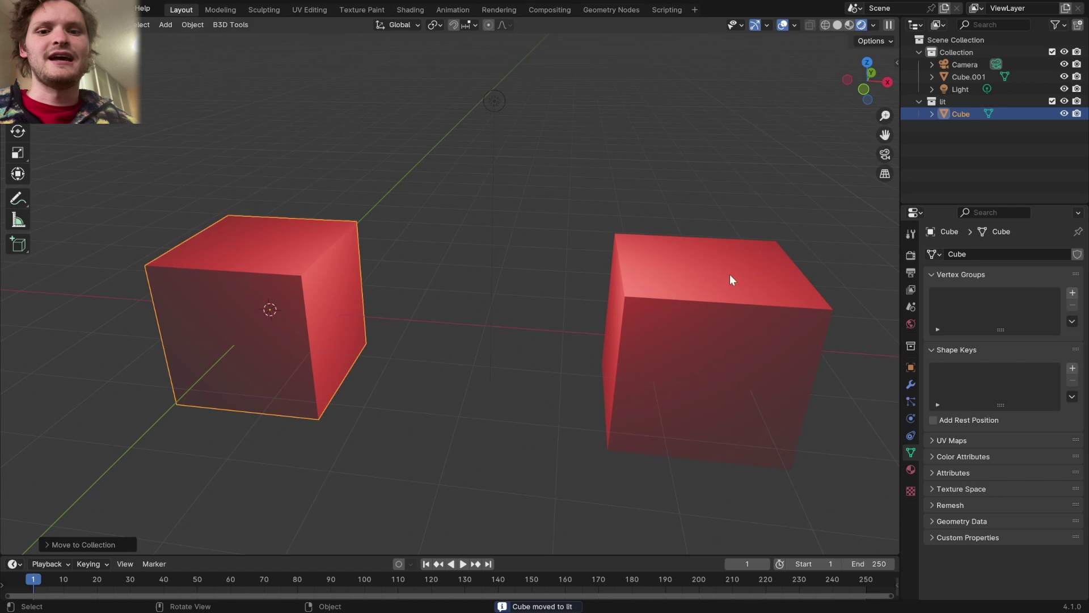
# Move the second cube into a new 'unlit' collection, then select the point light
pyautogui.click(730, 278)
pyautogui.press('m')
pyautogui.click(554, 180)
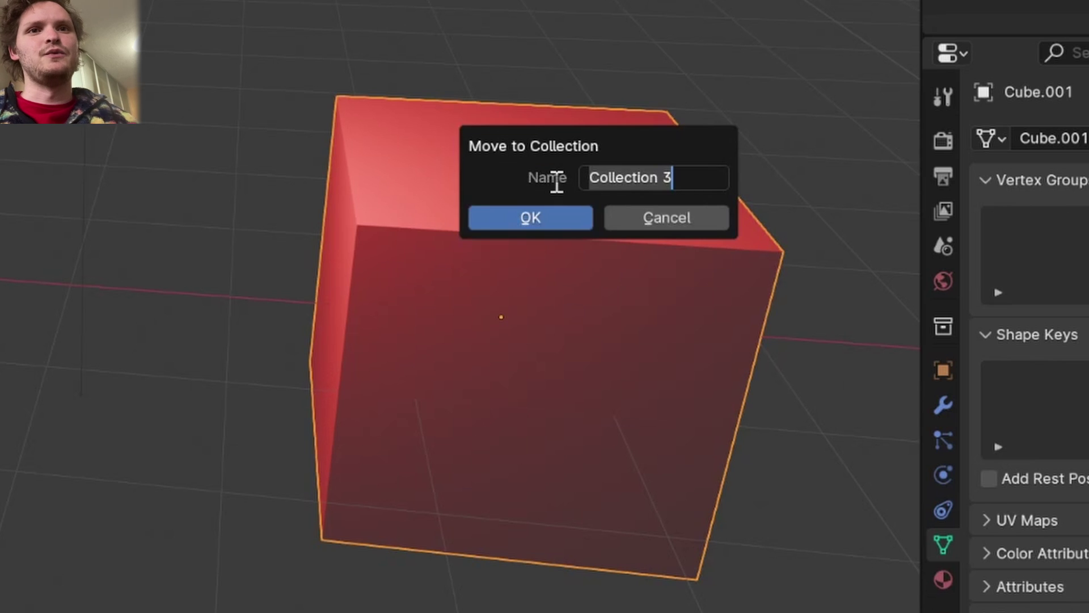
pyautogui.write('unlit')
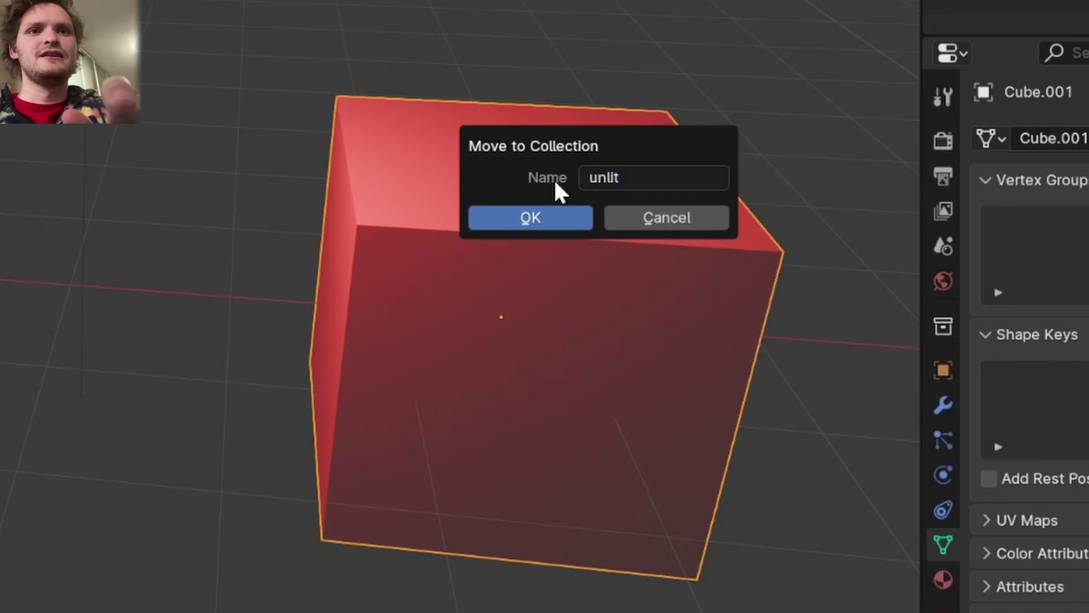
pyautogui.press('Return')
pyautogui.click(492, 105)
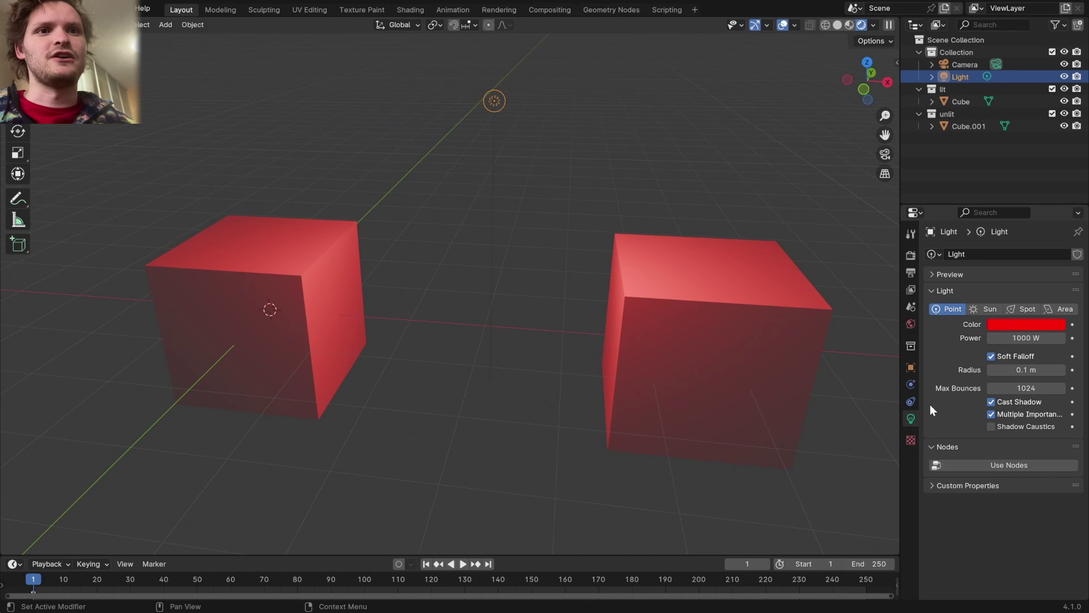
# Set the point light's Light Linking collection to 'lit' so only the first cube stays lit
pyautogui.click(911, 367)
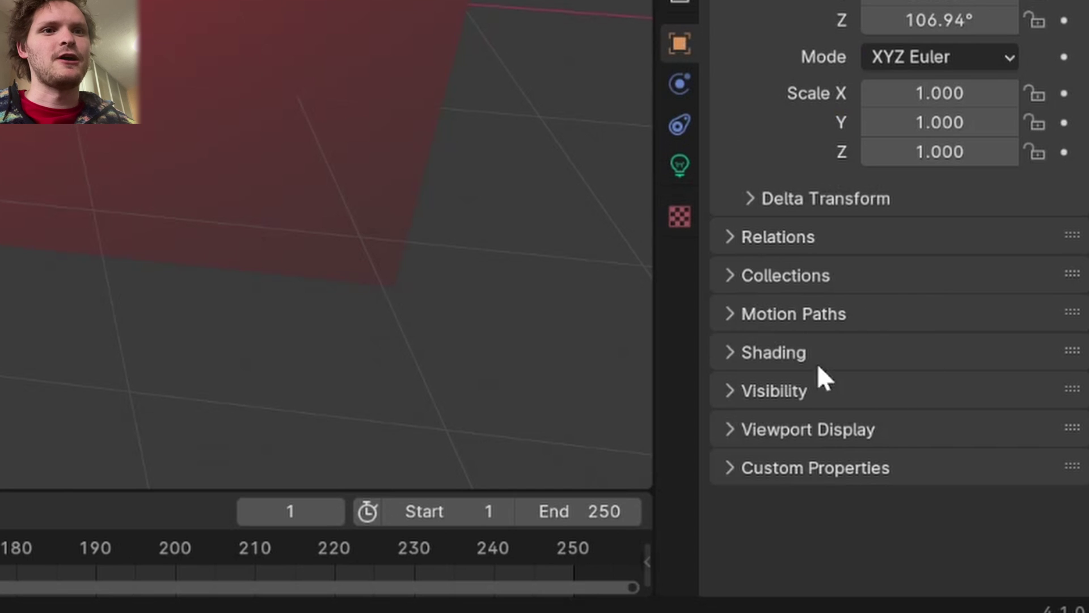
pyautogui.click(763, 354)
pyautogui.click(825, 426)
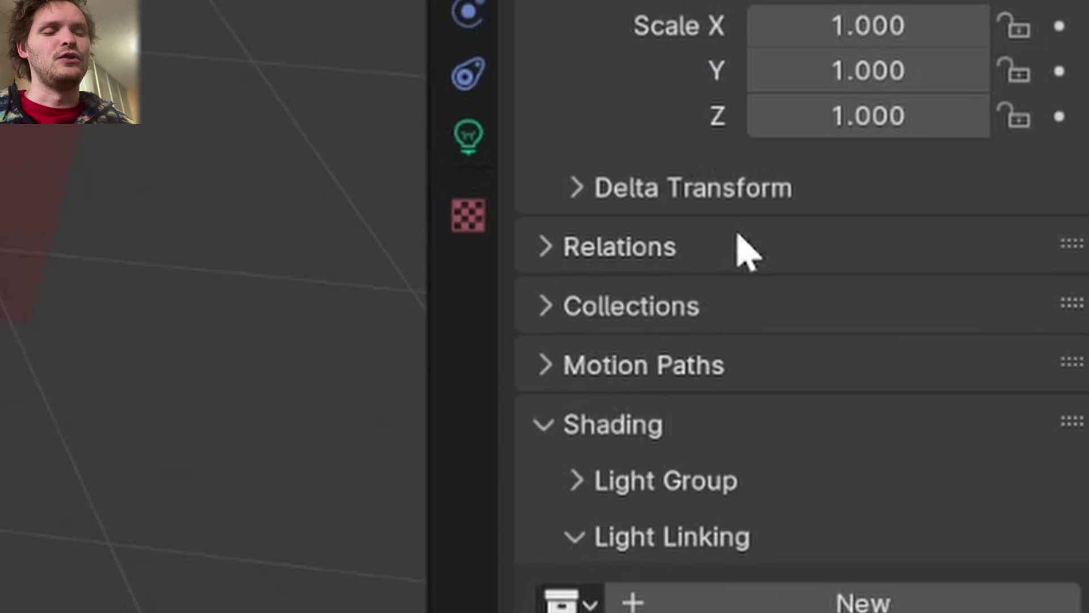
pyautogui.scroll(-3, 855, 241)
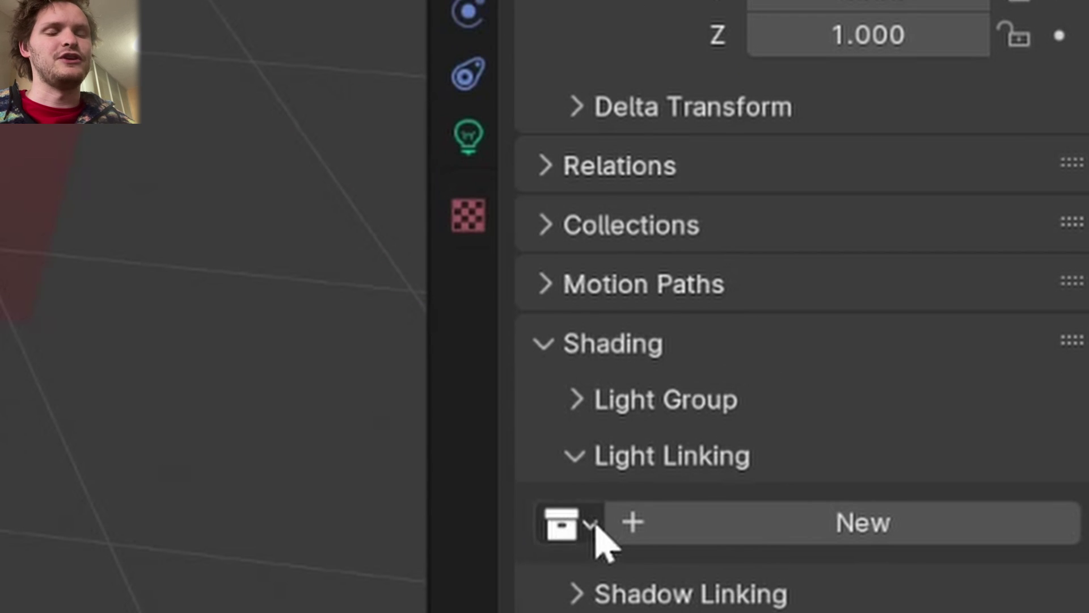
pyautogui.click(592, 525)
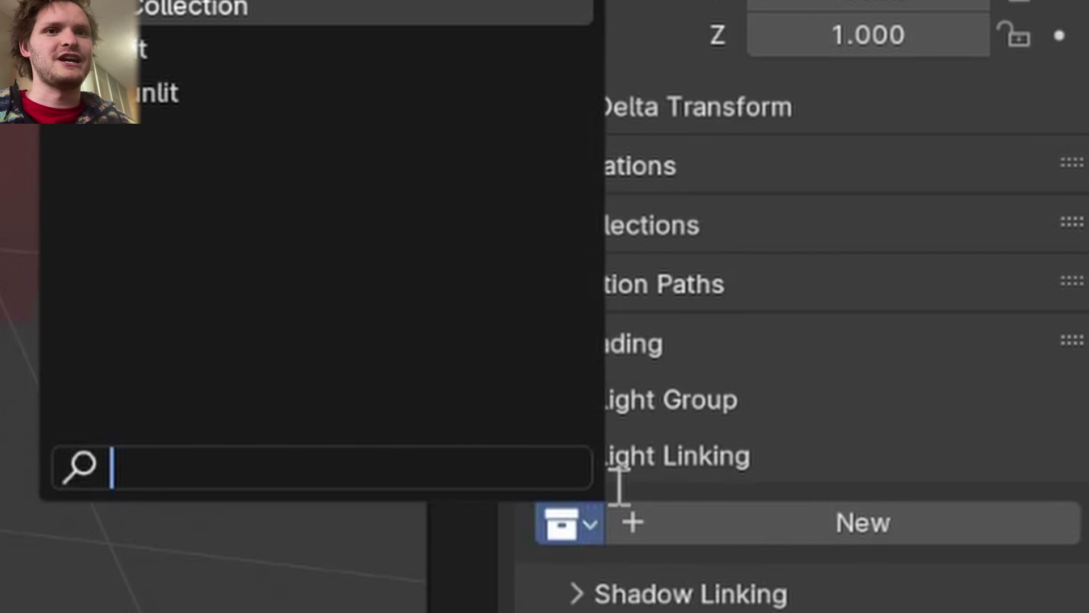
pyautogui.click(175, 54)
pyautogui.press('g')
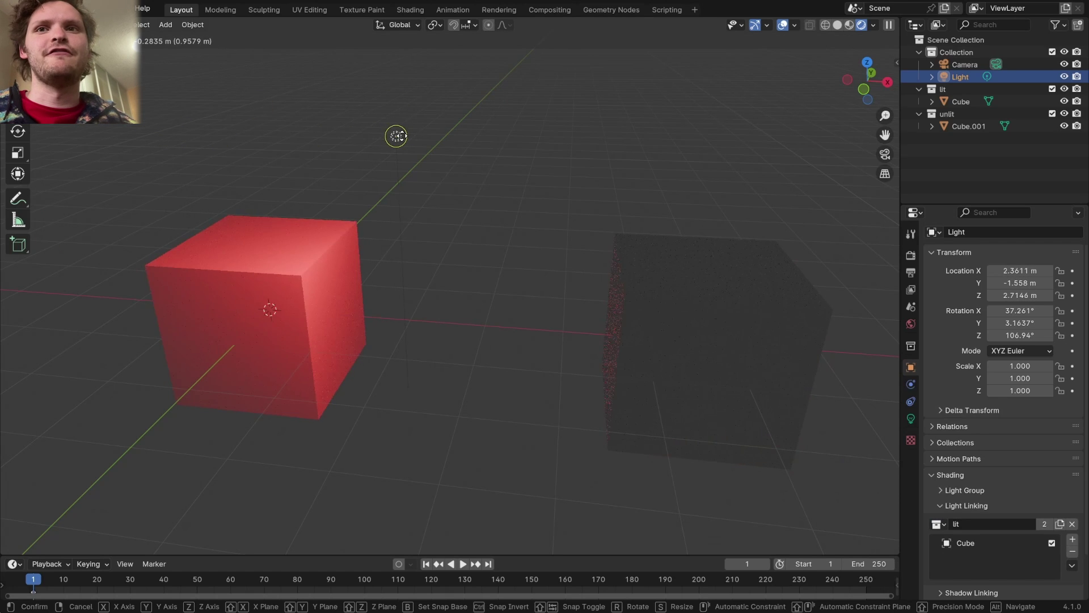
pyautogui.click(396, 137)
pyautogui.moveTo(599, 281); pyautogui.dragTo(625, 328, button='middle')
pyautogui.moveTo(551, 325); pyautogui.dragTo(587, 322)
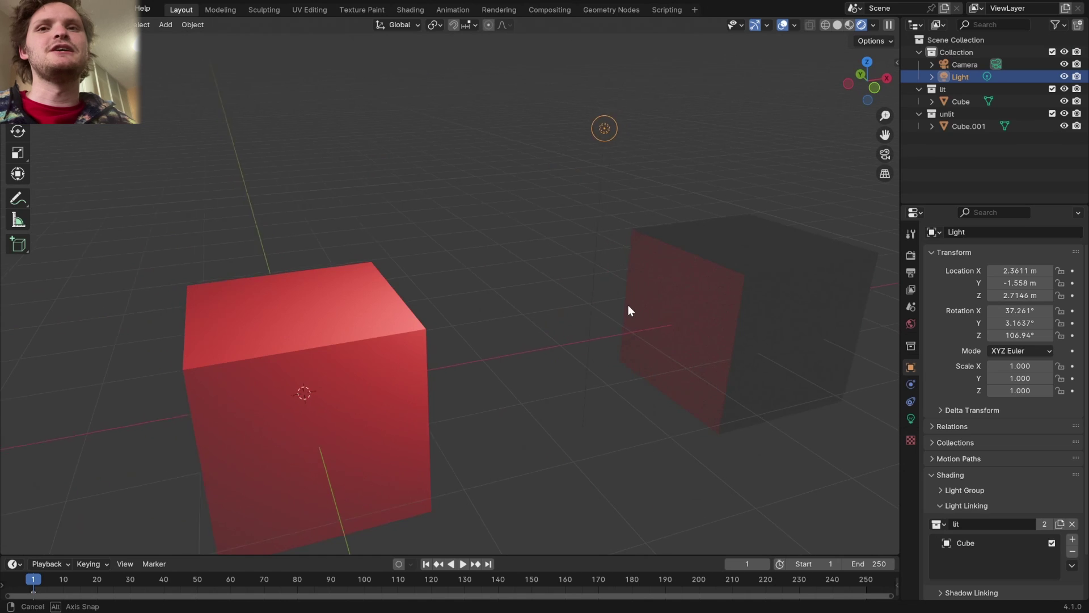
pyautogui.moveTo(627, 308); pyautogui.dragTo(553, 322, button='middle')
pyautogui.moveTo(194, 243); pyautogui.dragTo(291, 221)
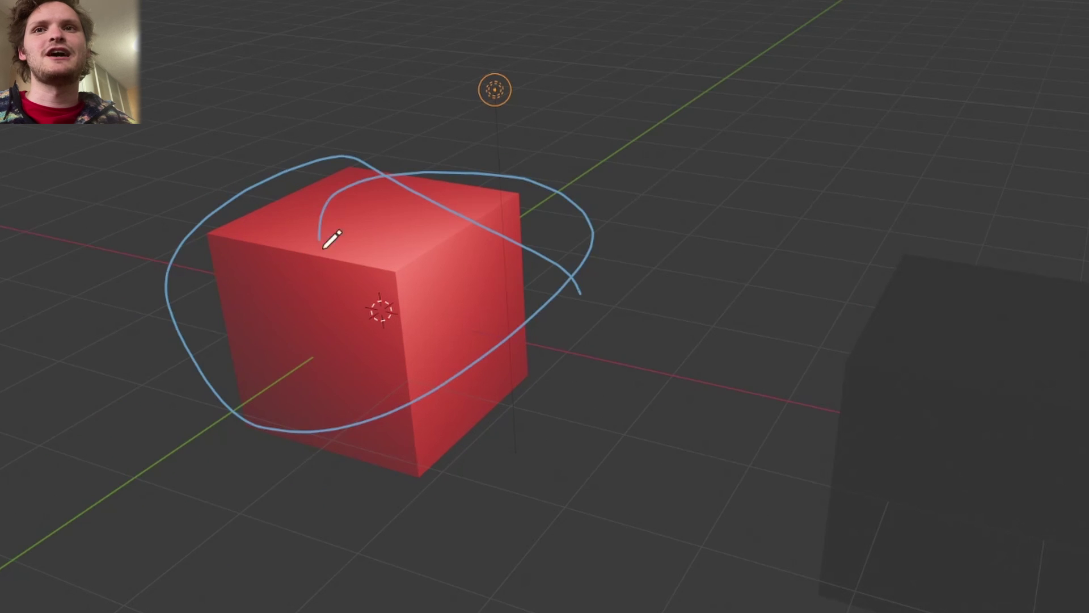
pyautogui.moveTo(636, 341); pyautogui.dragTo(639, 339)
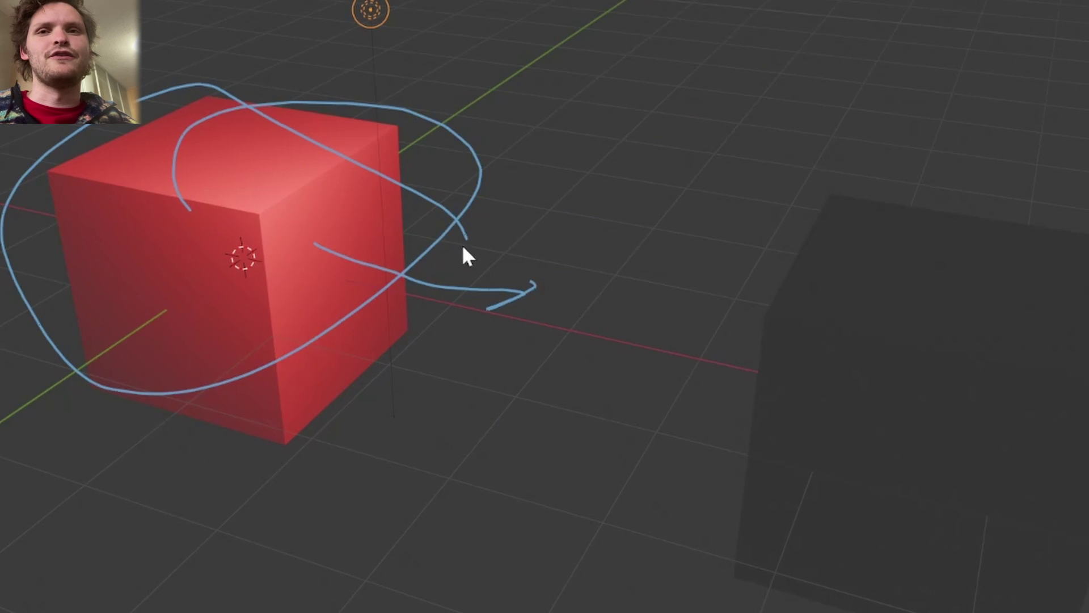
pyautogui.moveTo(576, 303); pyautogui.dragTo(757, 298, button='middle')
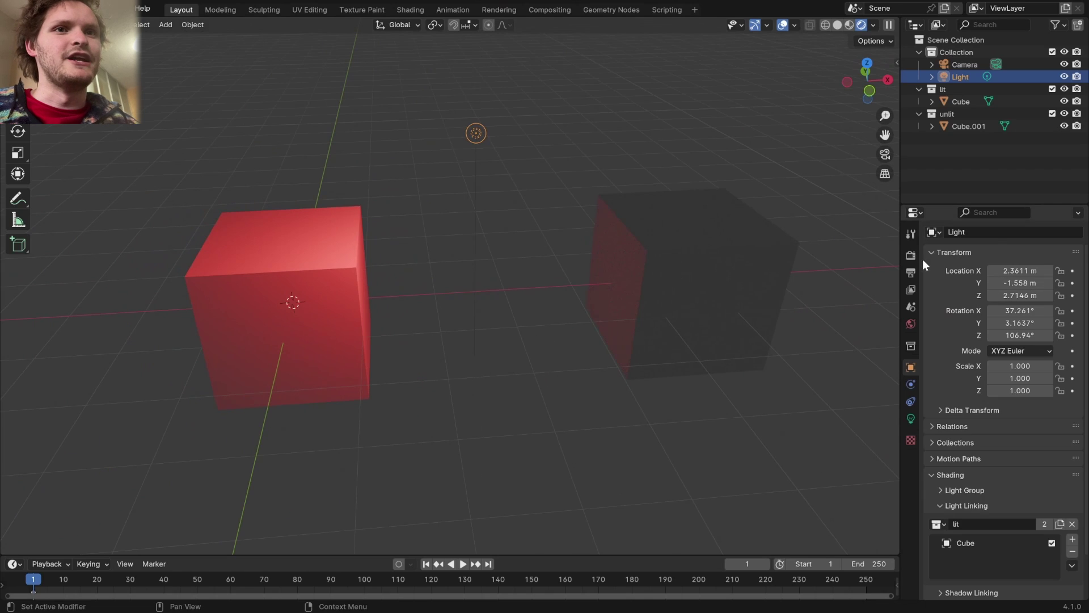
# Set the Cycles Light Paths total max bounces to 6, then select the lit cube
pyautogui.click(912, 256)
pyautogui.click(965, 518)
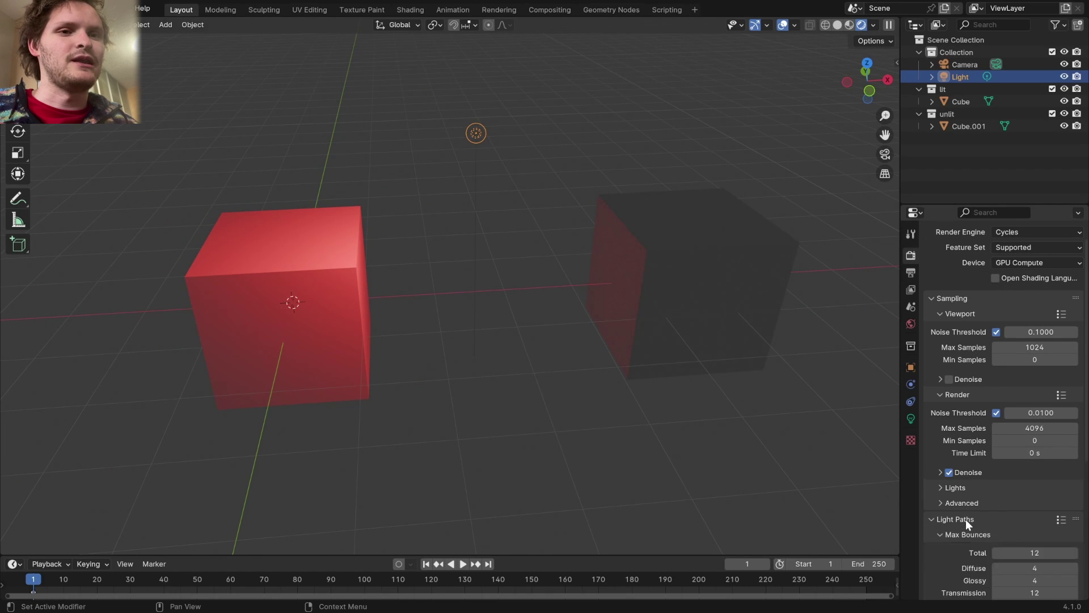
pyautogui.scroll(-5, 966, 514)
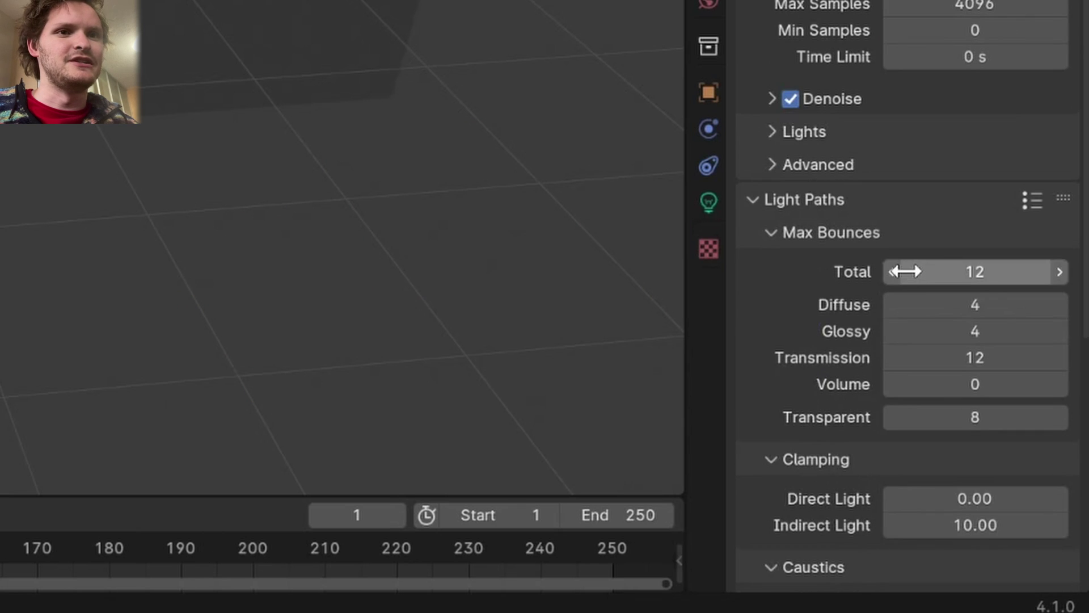
pyautogui.click(937, 271)
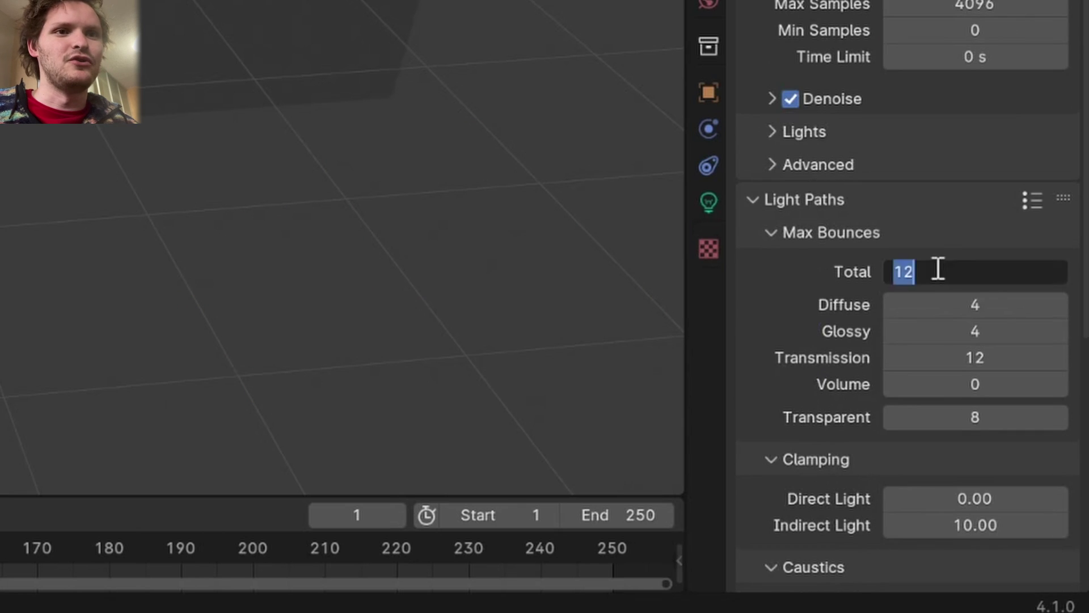
pyautogui.write('1')
pyautogui.press('Return')
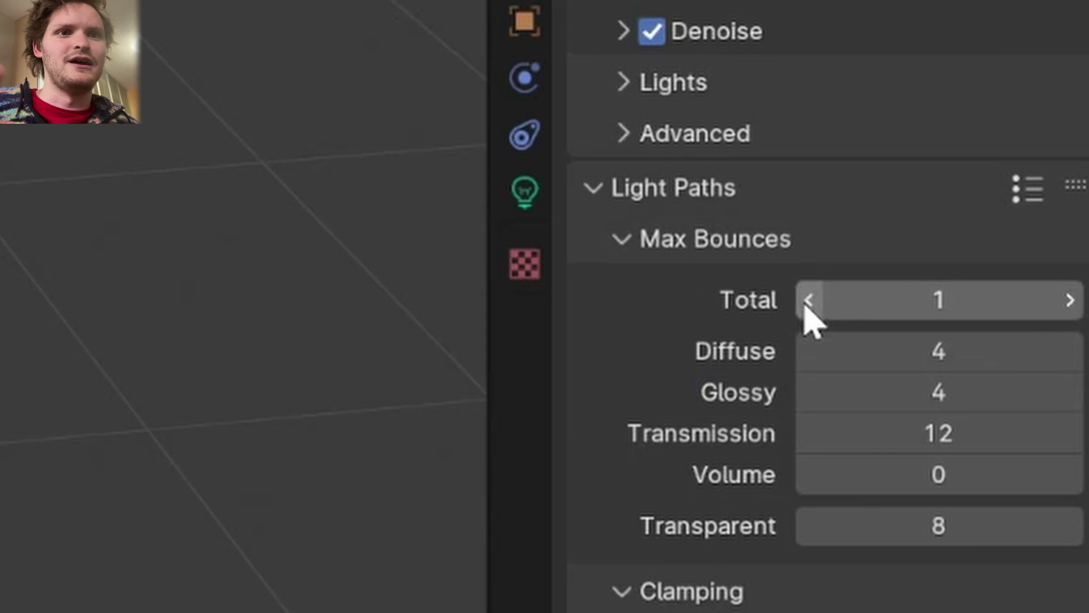
pyautogui.click(808, 300)
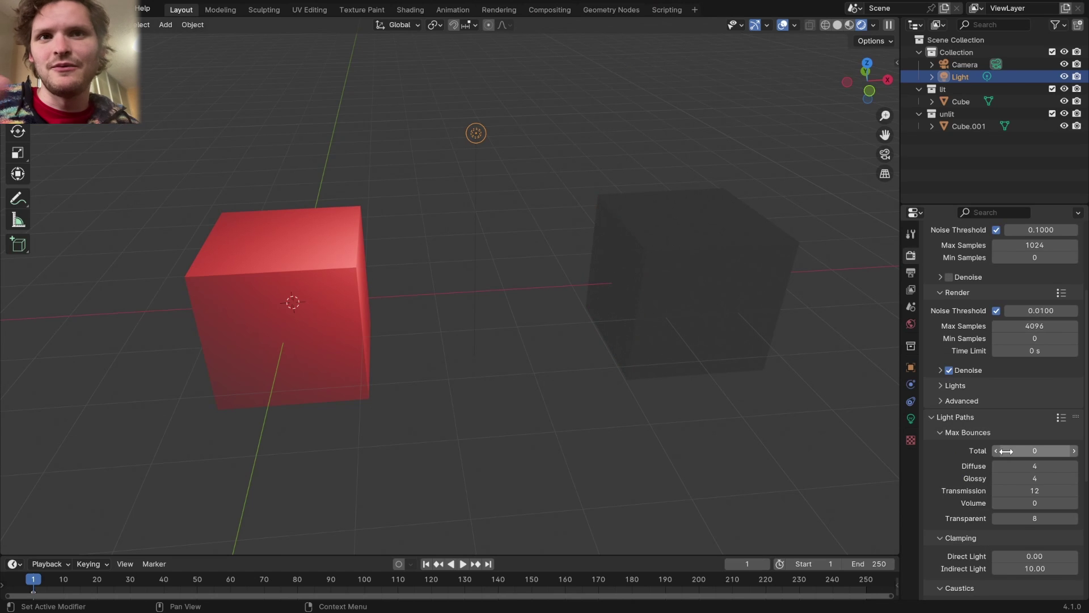
pyautogui.click(1074, 451)
pyautogui.click(1075, 451)
pyautogui.click(1074, 450)
pyautogui.click(1074, 450)
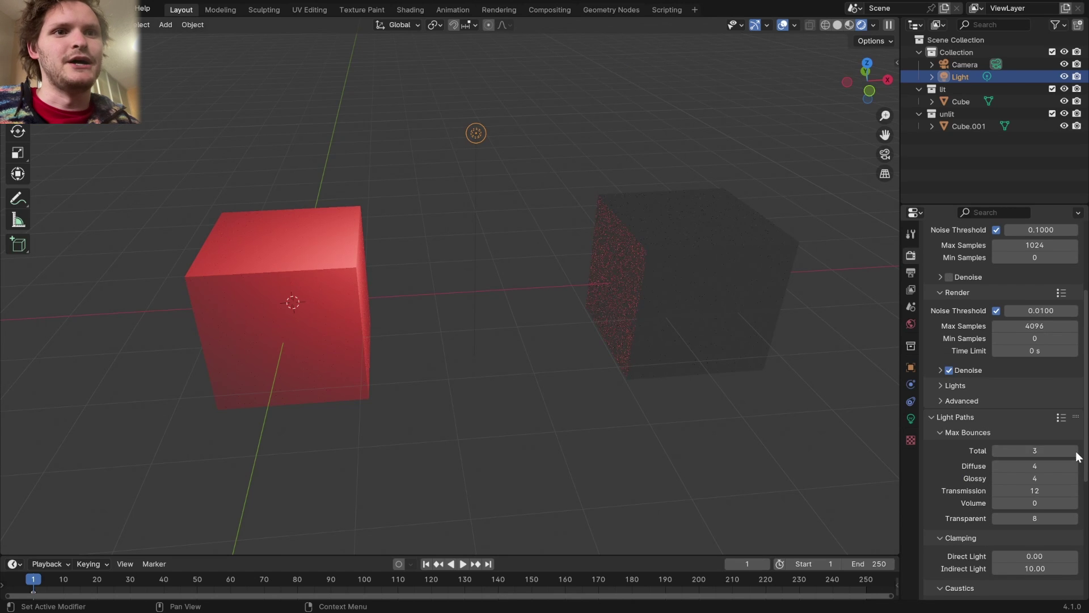
pyautogui.click(1074, 451)
pyautogui.click(1074, 450)
pyautogui.click(296, 249)
# Add a Suzanne above the lit cube, move it into the 'lit' collection and tilt it
pyautogui.moveTo(296, 250); pyautogui.dragTo(323, 269, button='middle')
pyautogui.hotkey('shift', 'a')
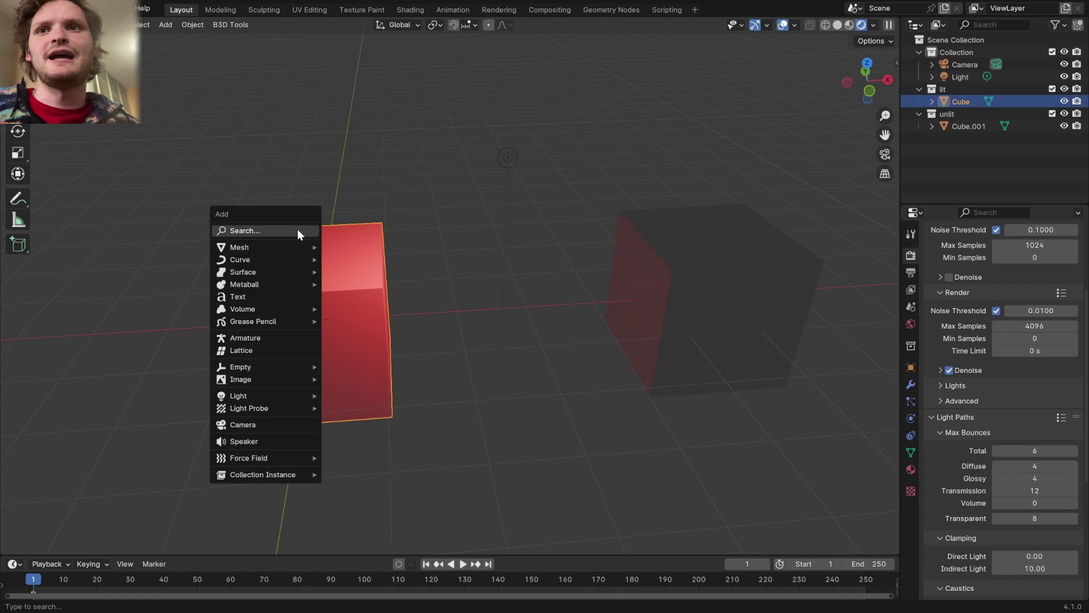
pyautogui.moveTo(267, 246)
pyautogui.click(347, 362)
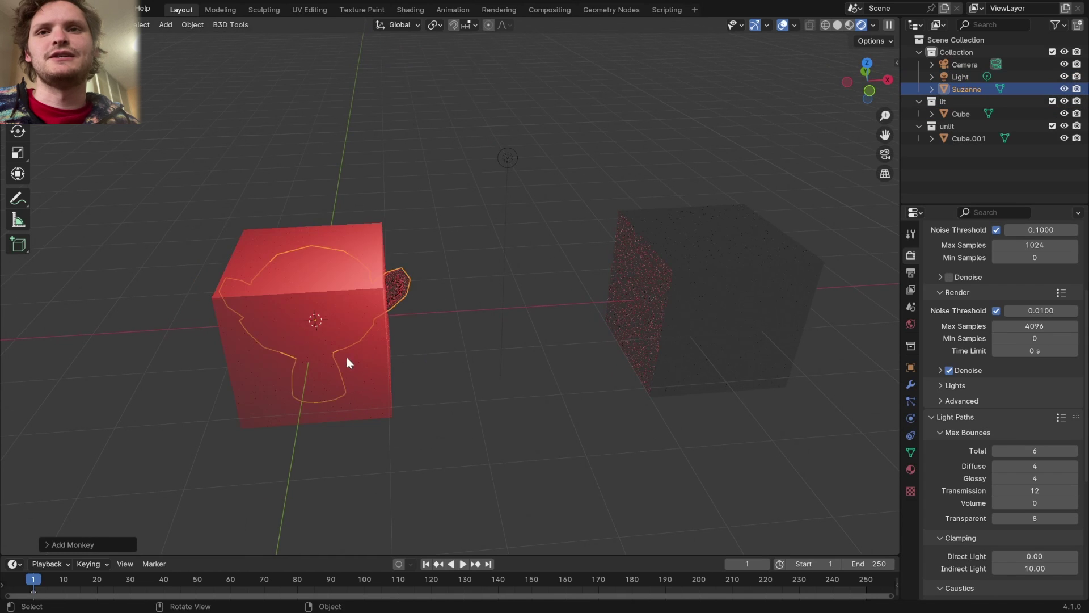
pyautogui.press('g')
pyautogui.click(326, 201)
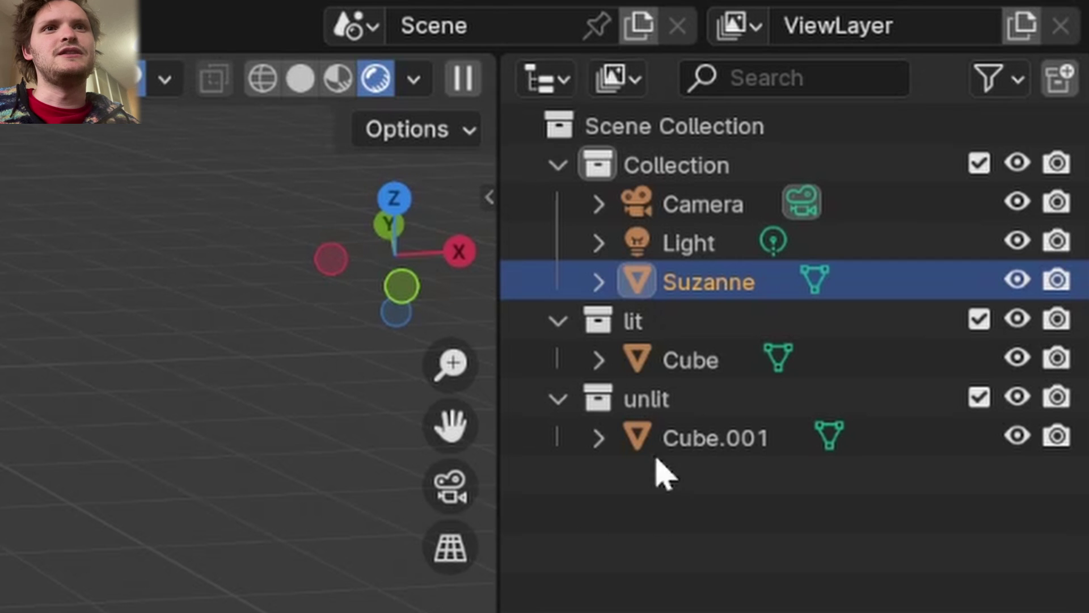
pyautogui.moveTo(693, 280); pyautogui.dragTo(669, 355)
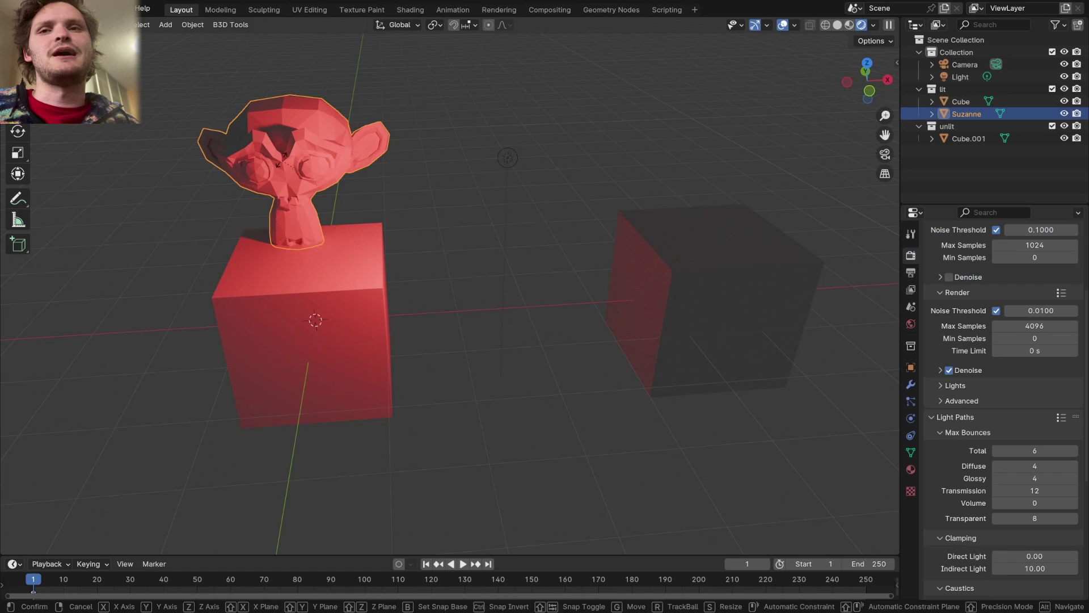
pyautogui.click(341, 144)
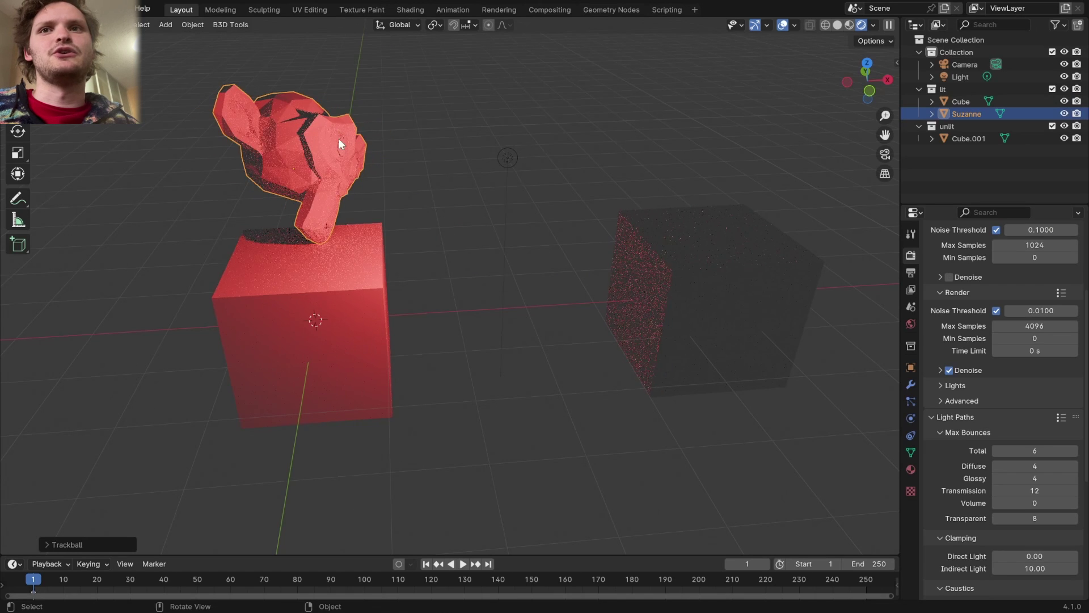
# Keep the red light linked to 'lit', toggling Cube and Suzanne off and back on
pyautogui.click(508, 156)
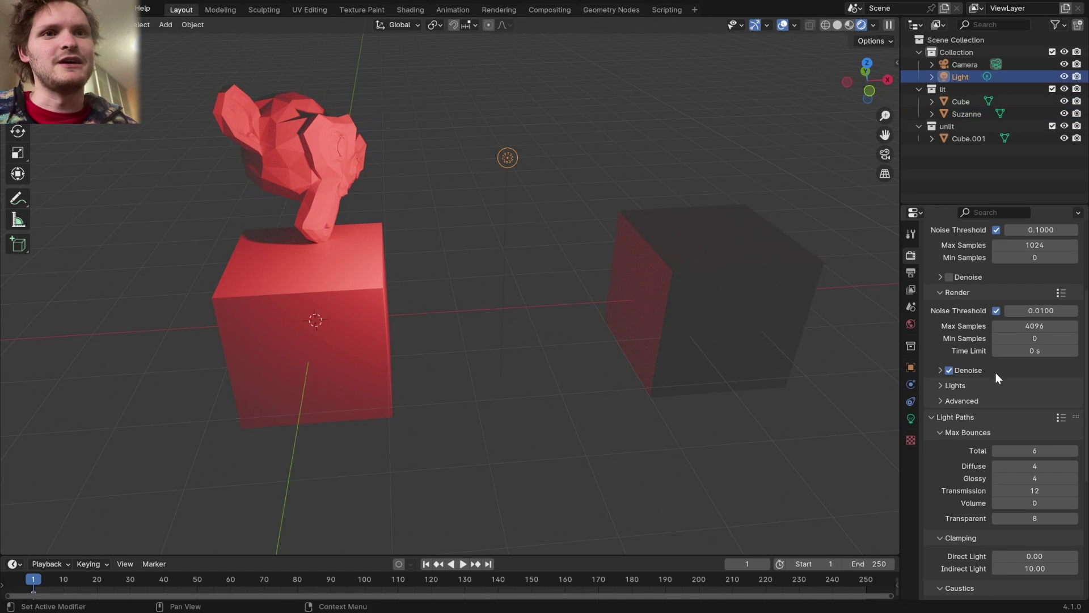
pyautogui.click(911, 419)
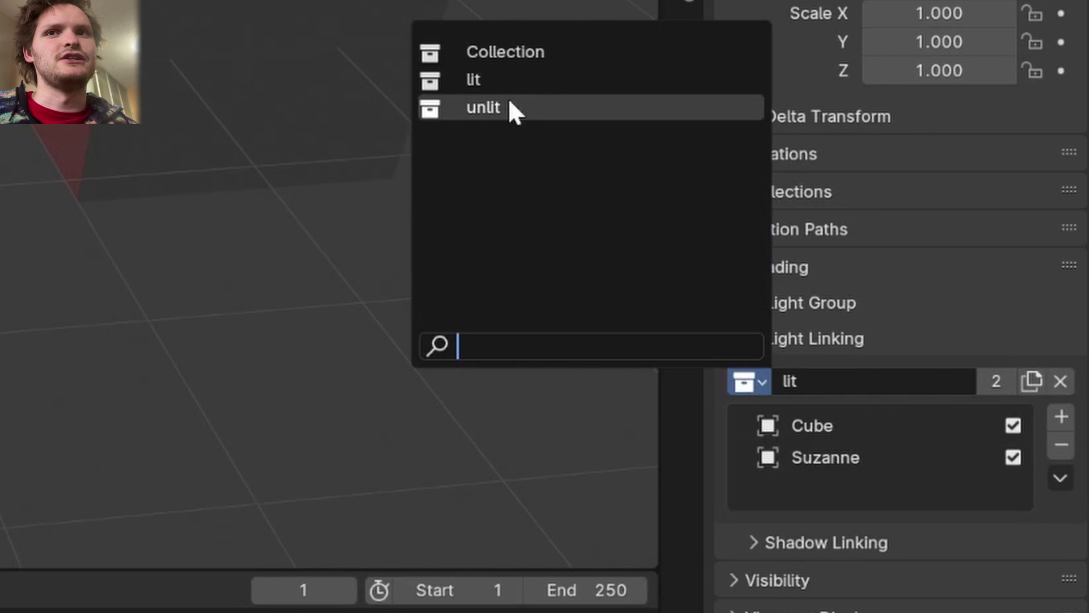
pyautogui.click(509, 105)
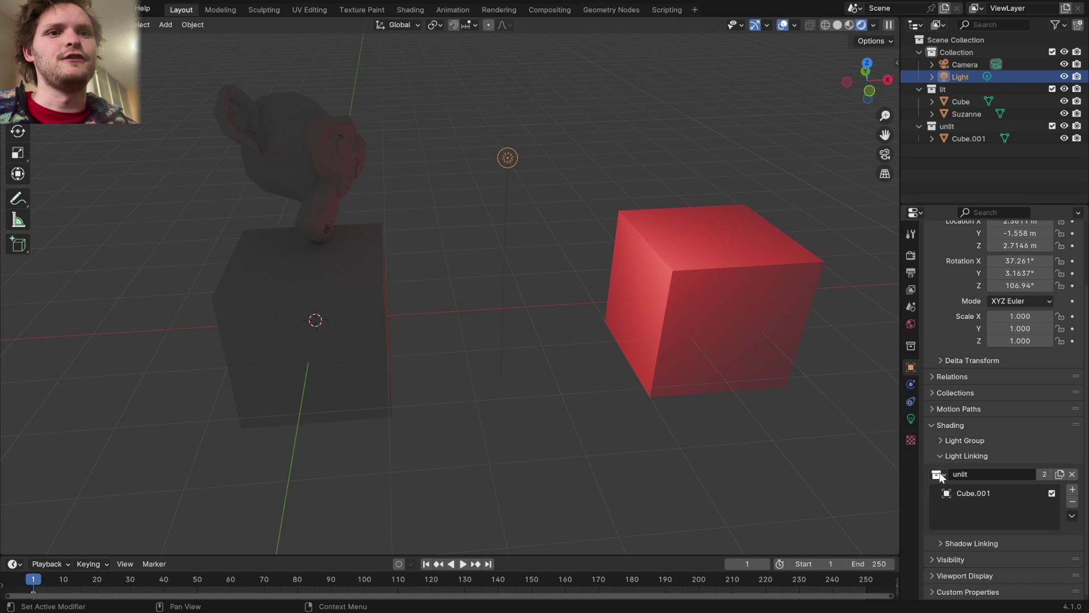
pyautogui.click(939, 476)
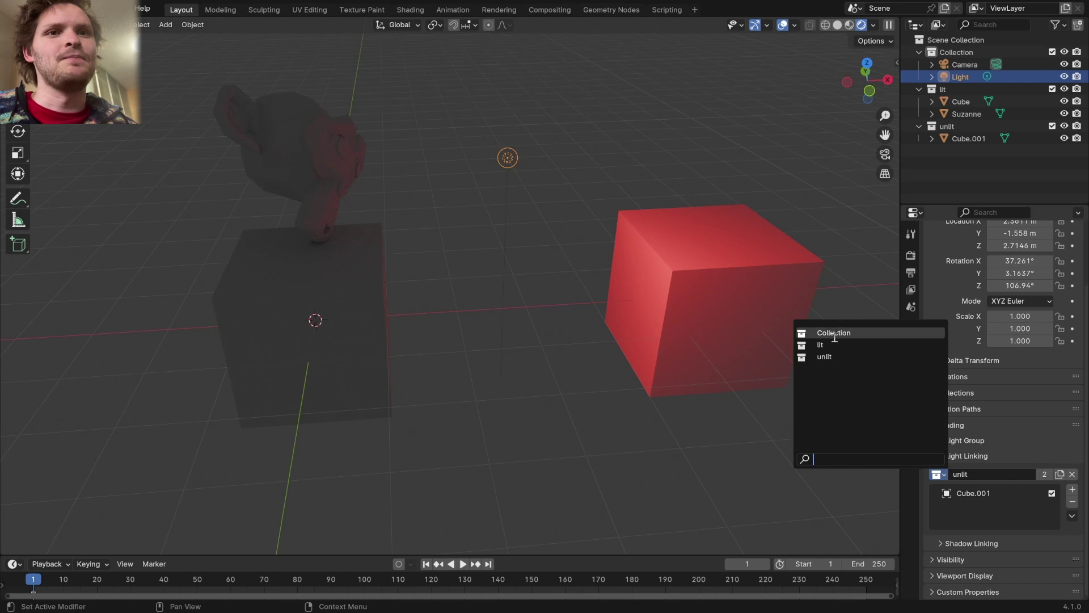
pyautogui.click(823, 345)
pyautogui.click(997, 297)
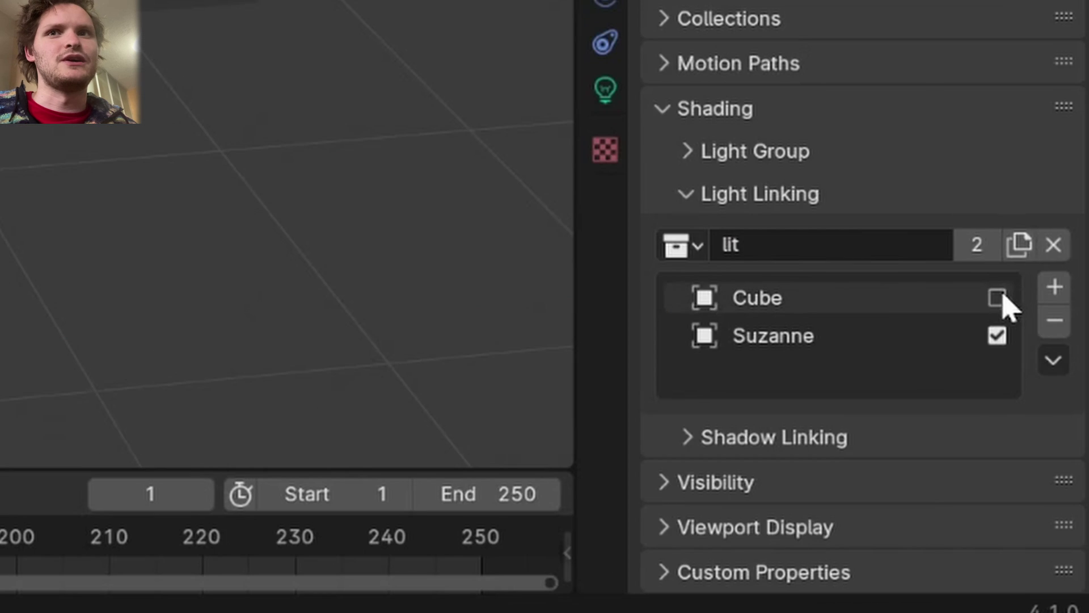
pyautogui.click(997, 297)
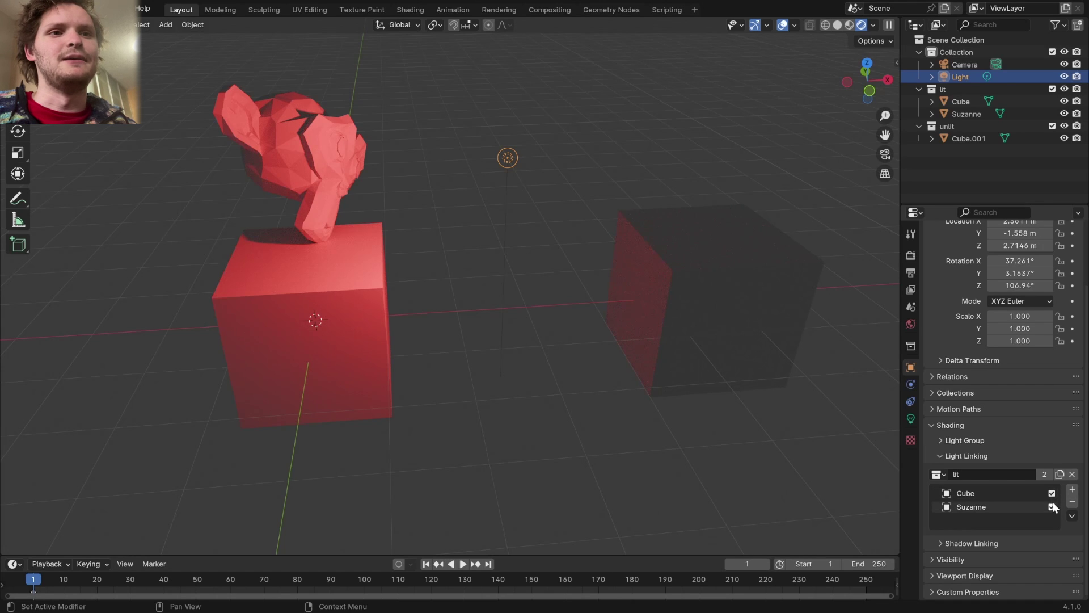
pyautogui.click(1052, 506)
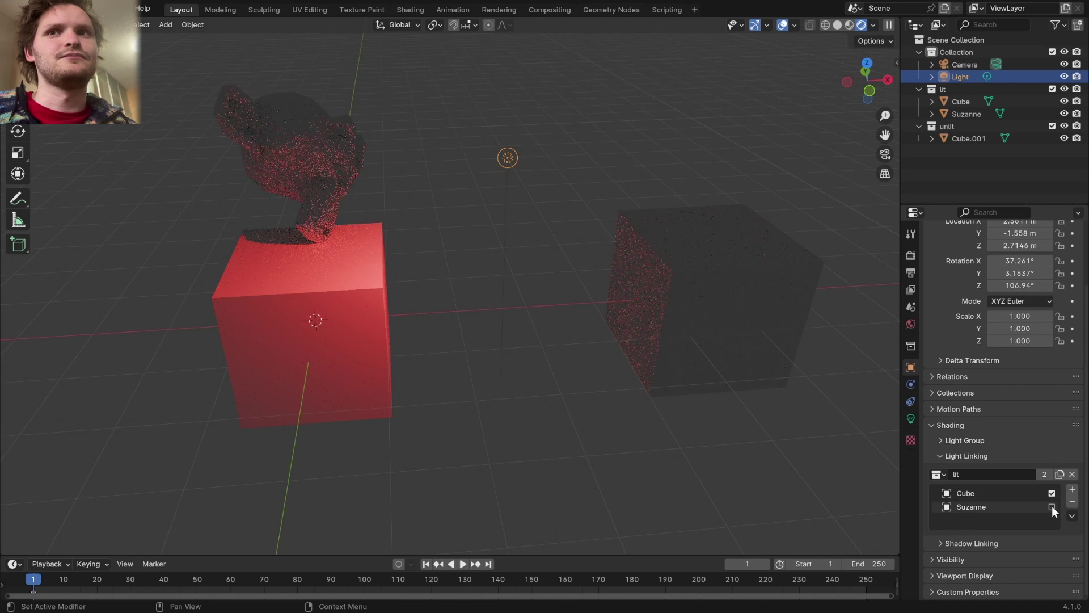
pyautogui.click(1053, 507)
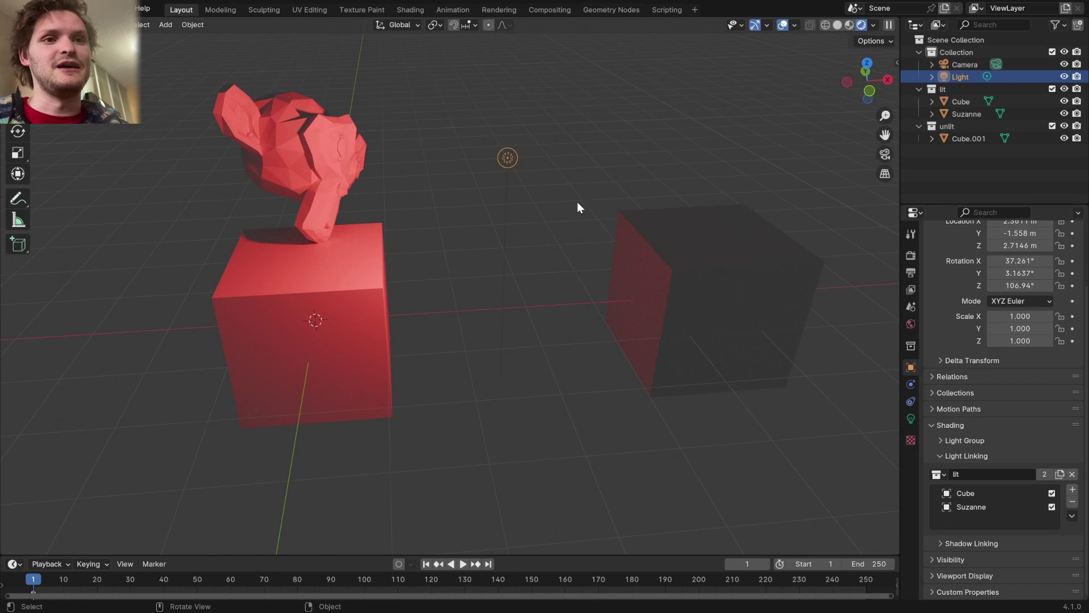
# Duplicate the red point light and change the copy's colour to blue
pyautogui.hotkey('shift', 'd')
pyautogui.click(156, 110)
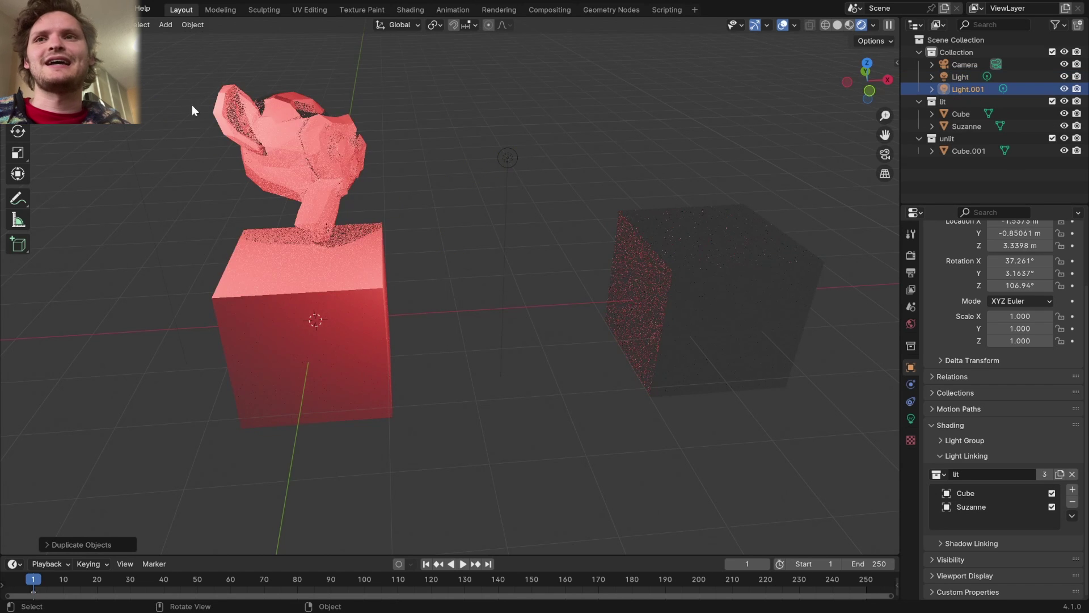
pyautogui.click(911, 418)
pyautogui.click(1019, 325)
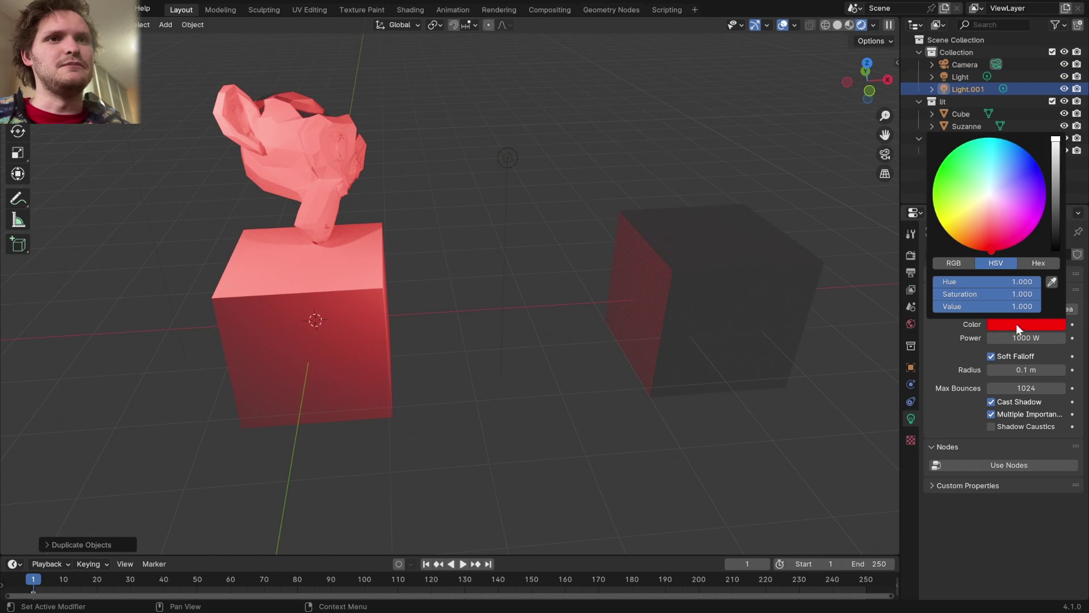
pyautogui.click(1014, 197)
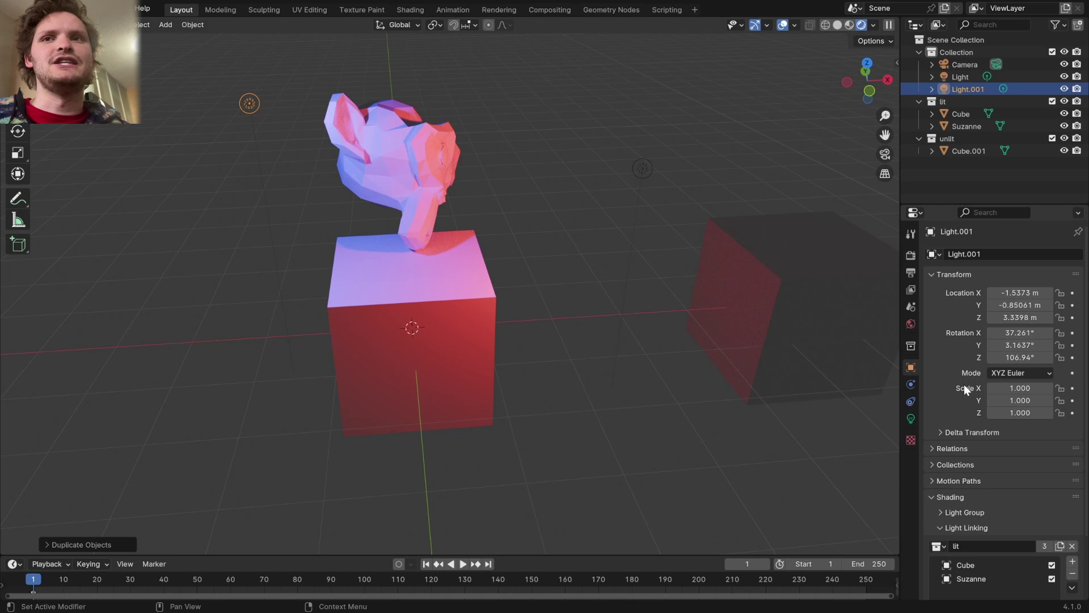
# Link the blue light to the 'unlit' collection, then select the original red light
pyautogui.scroll(-3, 1025, 434)
pyautogui.click(937, 496)
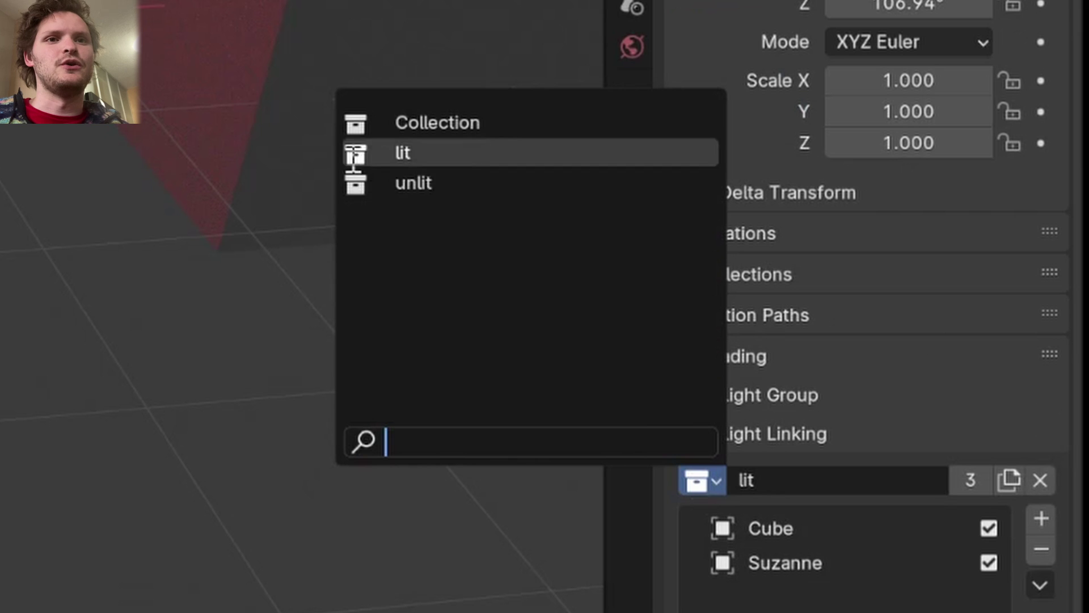
pyautogui.click(399, 190)
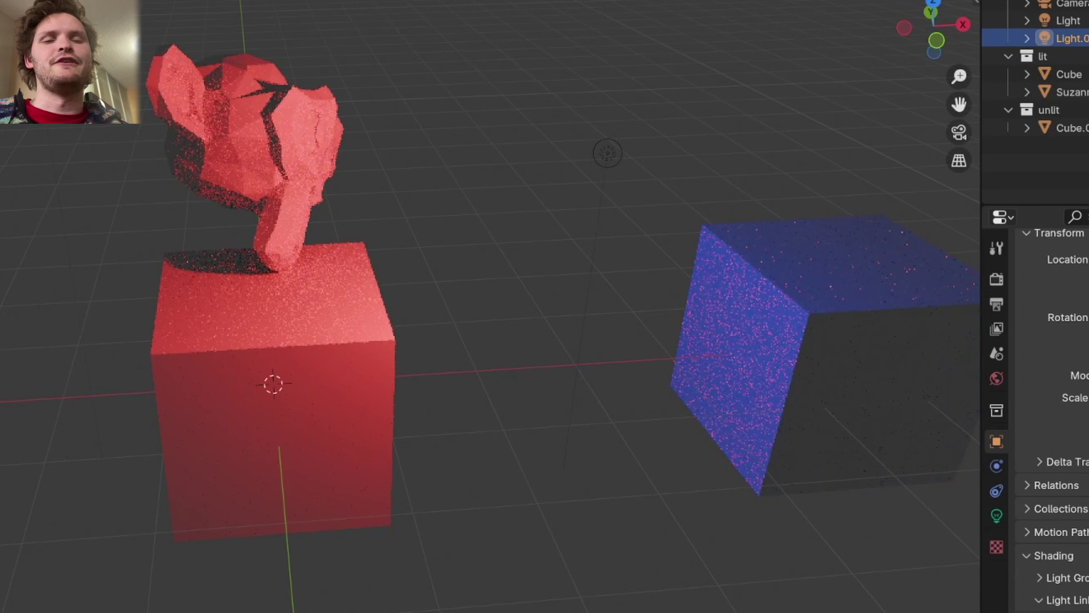
pyautogui.moveTo(608, 155); pyautogui.dragTo(572, 119)
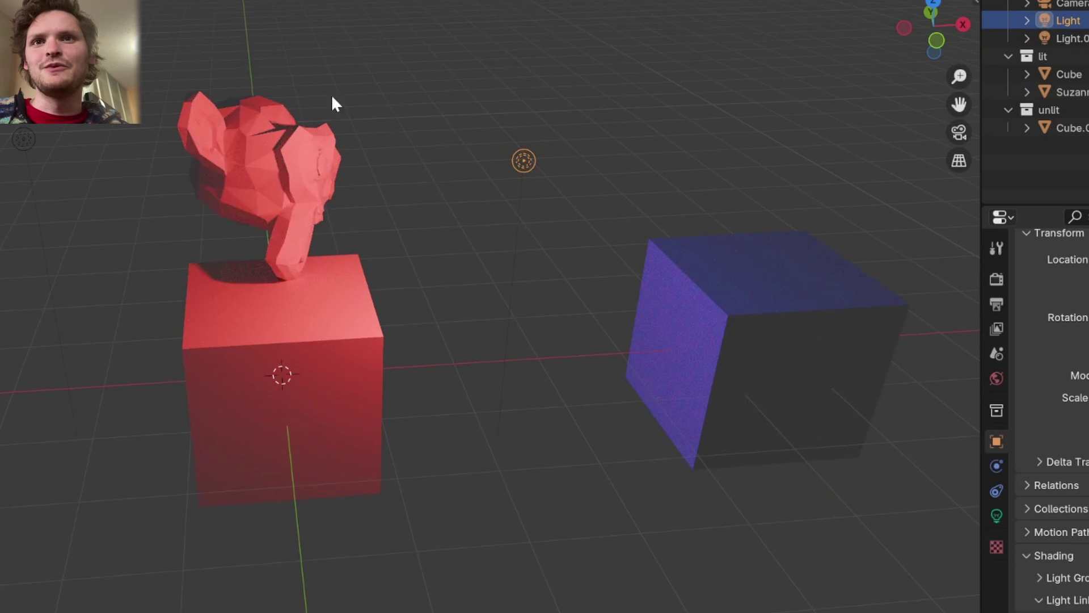
# Add a plane scaled by 10 as a ground floor
pyautogui.hotkey('shift', 'a')
pyautogui.moveTo(287, 80)
pyautogui.click(339, 83)
pyautogui.write('s')
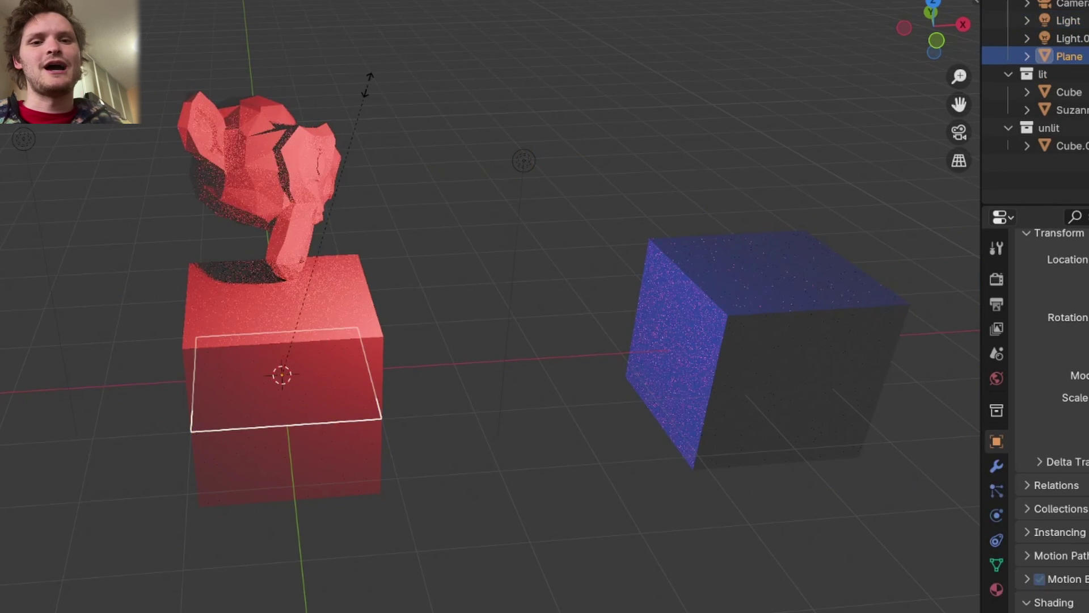
pyautogui.write('10')
pyautogui.press('Return')
pyautogui.press('g')
pyautogui.press('z')
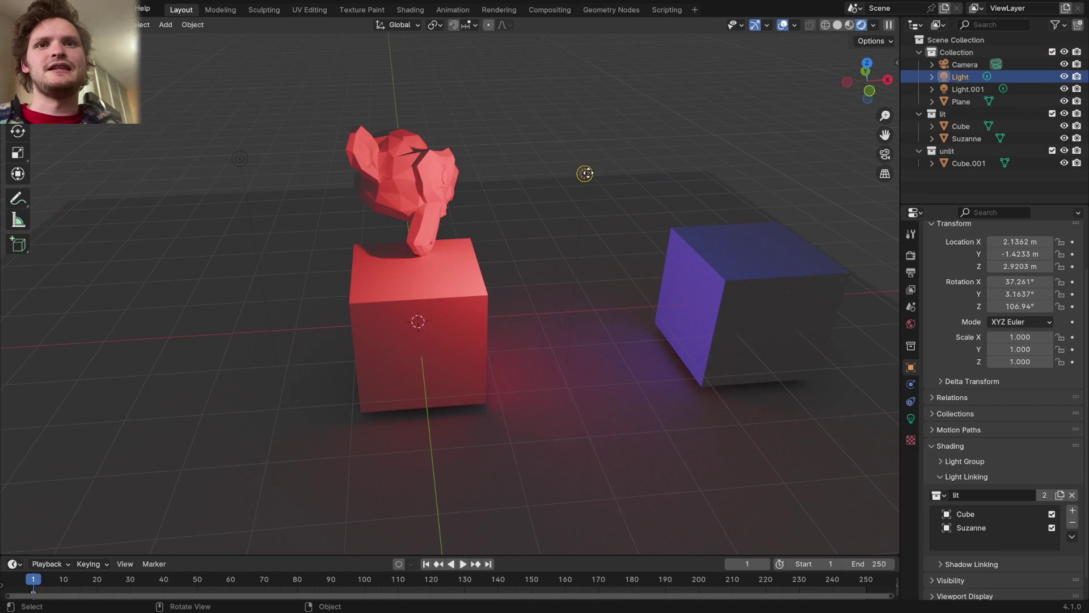
# Move the red light and raise its power to 10000 W
pyautogui.press('g')
pyautogui.click(866, 384)
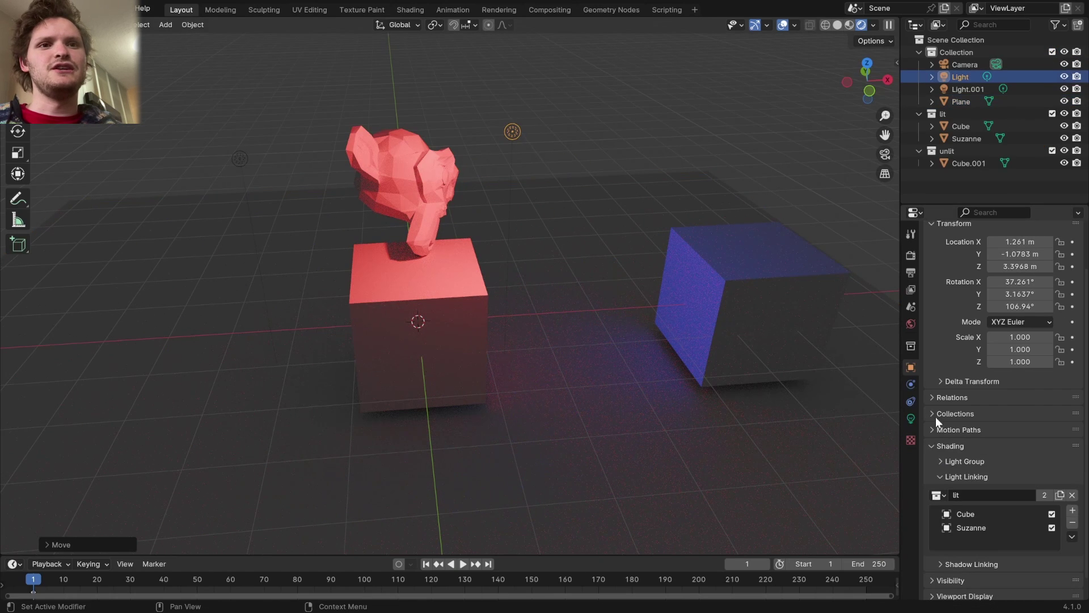
pyautogui.click(910, 418)
pyautogui.click(1015, 338)
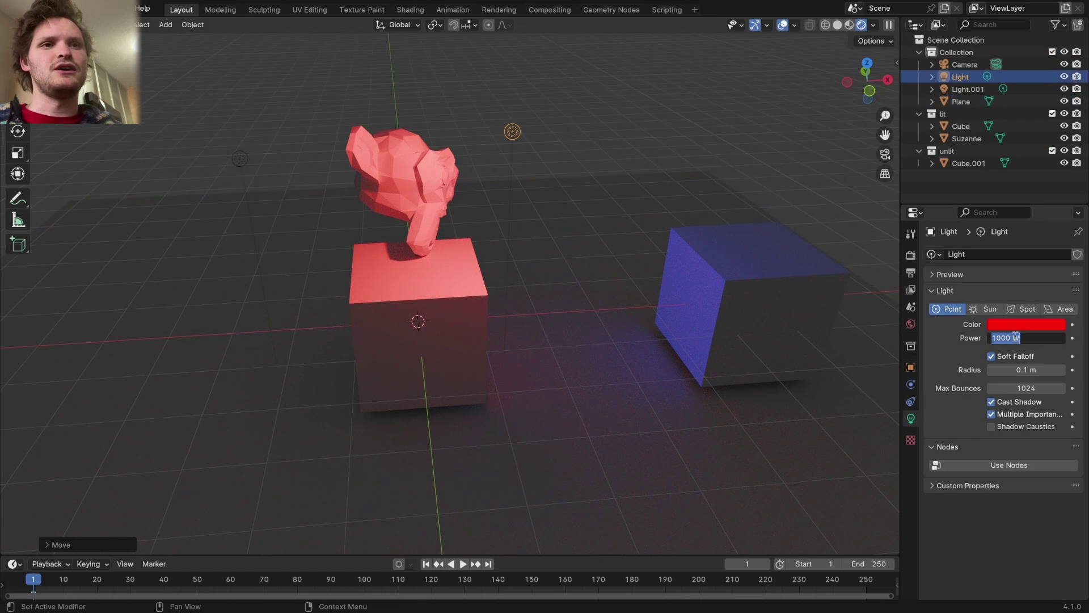
pyautogui.write('5000')
pyautogui.press('Return')
# Delete the blue light and reselect the red light's object settings
pyautogui.click(239, 159)
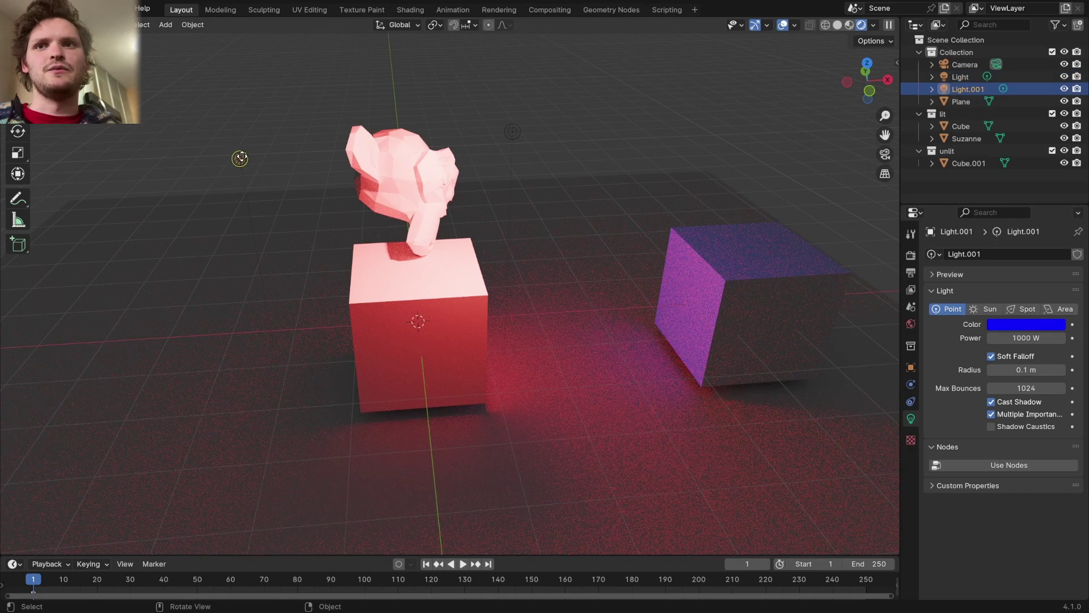
pyautogui.press('x')
pyautogui.click(242, 155)
pyautogui.click(512, 132)
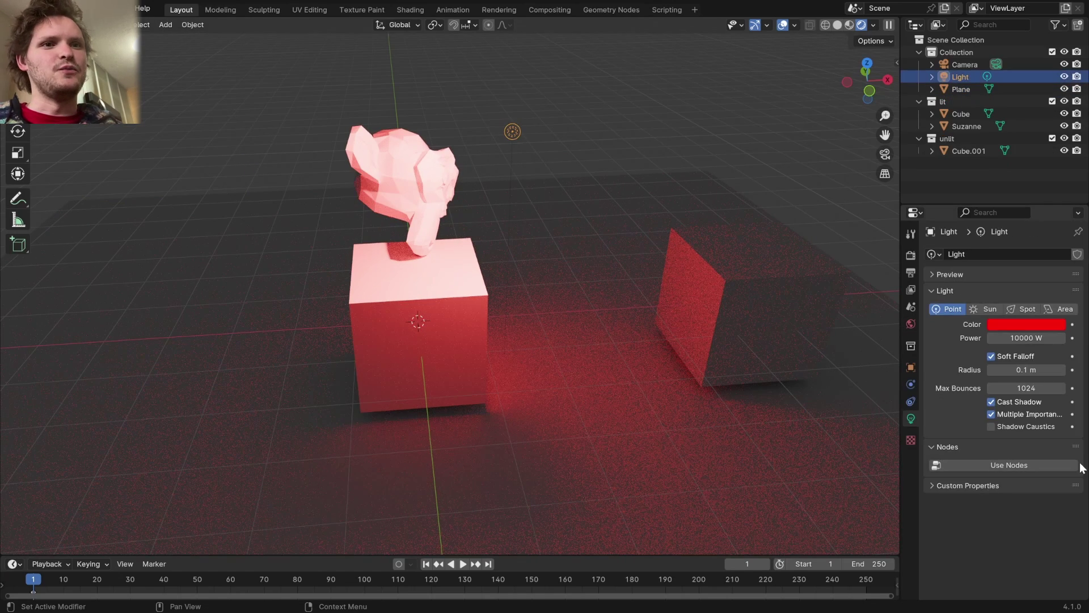
pyautogui.click(910, 366)
pyautogui.scroll(-2, 1020, 448)
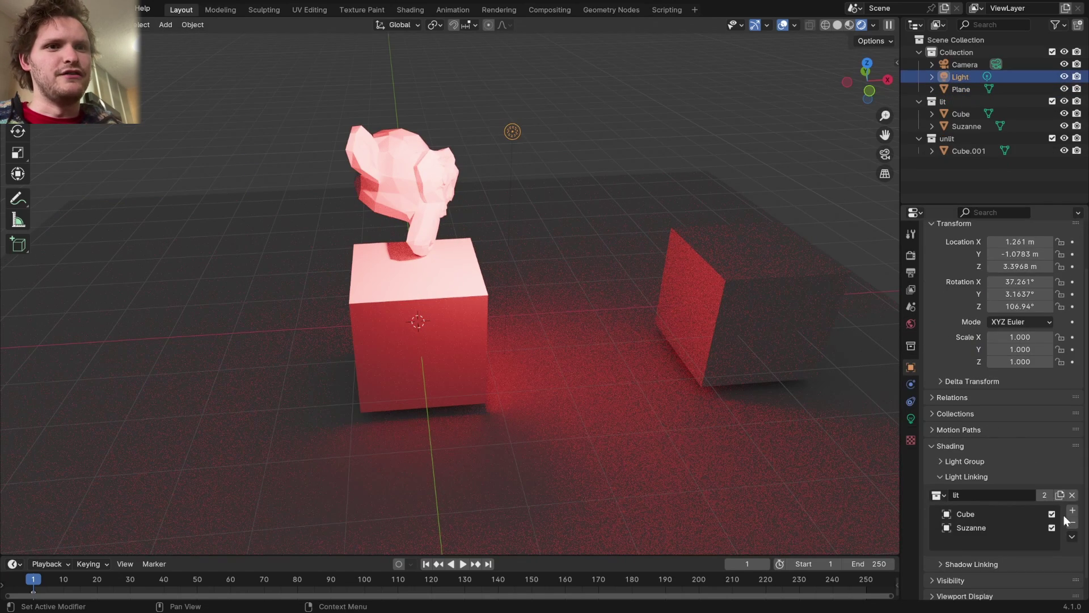
# Clear the red light's Light Linking collection so it illuminates every object
pyautogui.click(1072, 496)
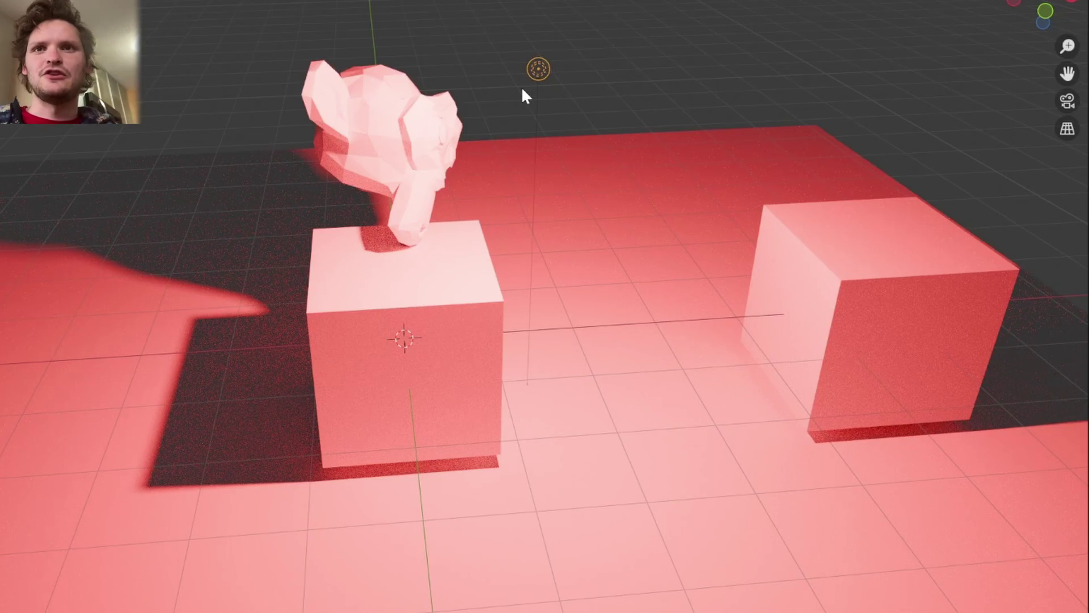
pyautogui.moveTo(499, 114)
pyautogui.mouseDown(button='middle')
pyautogui.moveTo(525, 137)
pyautogui.moveTo(620, 146)
pyautogui.moveTo(417, 305)
pyautogui.moveTo(457, 315)
pyautogui.mouseUp(button='middle')
pyautogui.moveTo(593, 232); pyautogui.dragTo(233, 358)
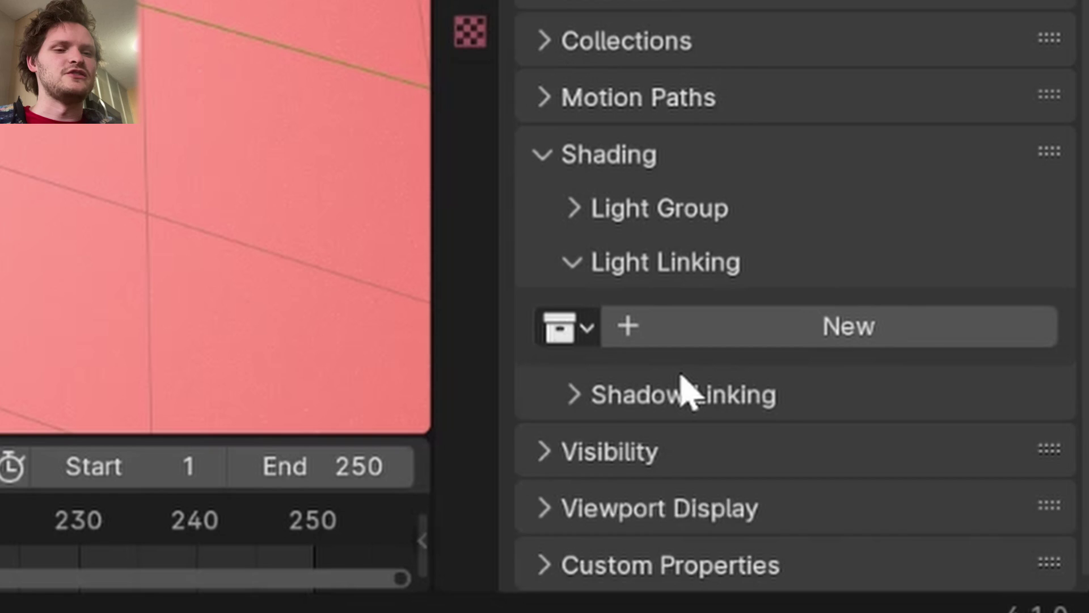
# Set Shadow Linking to the 'lit' collection, keeping Suzanne and Cube as shadow casters
pyautogui.click(681, 389)
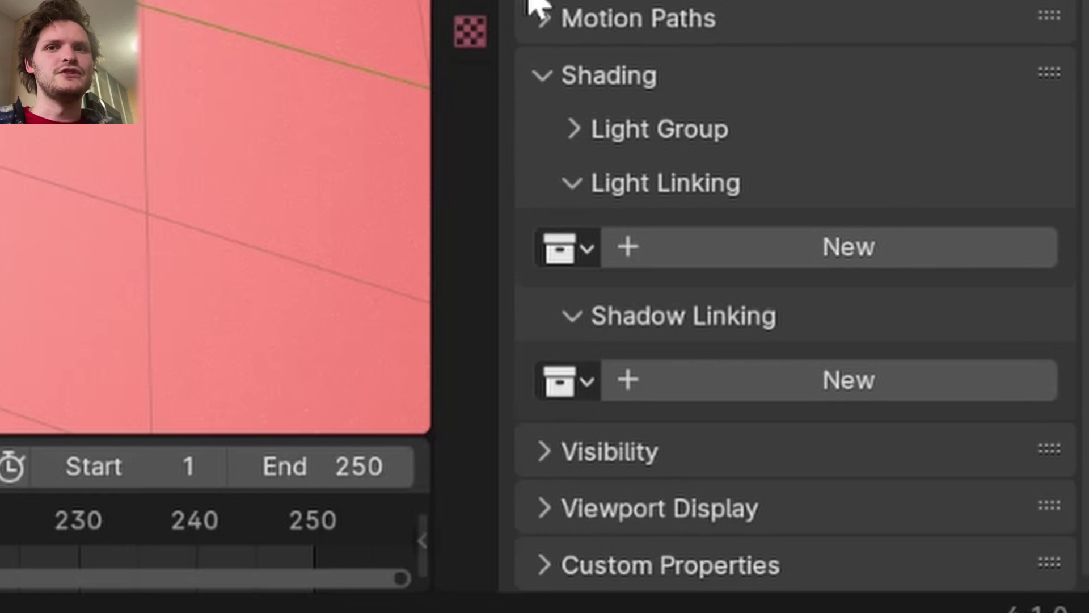
pyautogui.click(587, 379)
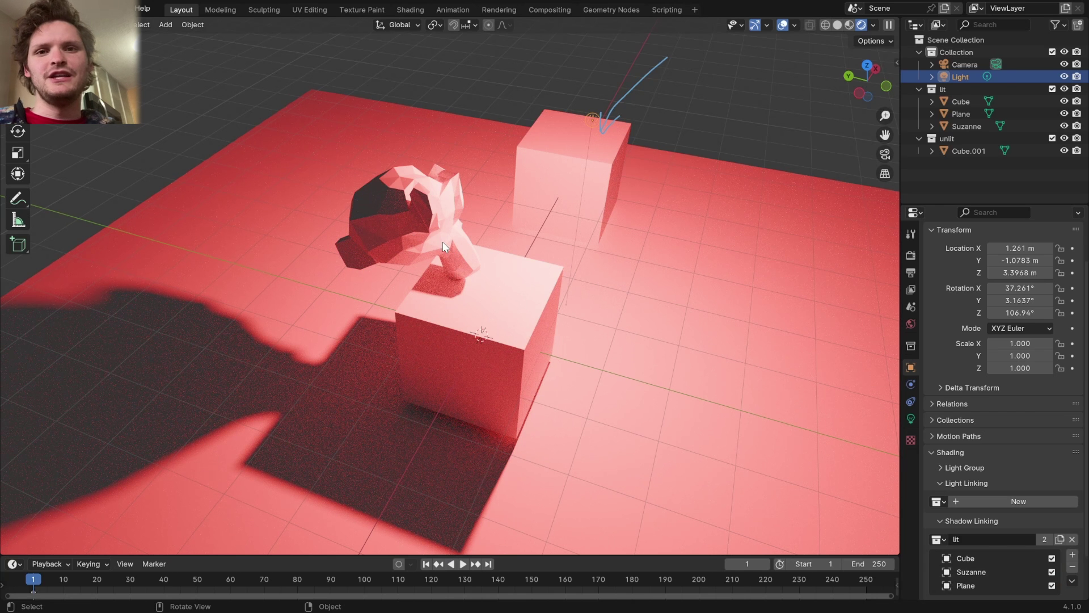
pyautogui.moveTo(458, 157)
pyautogui.mouseDown()
pyautogui.moveTo(496, 216)
pyautogui.moveTo(445, 255)
pyautogui.mouseUp()
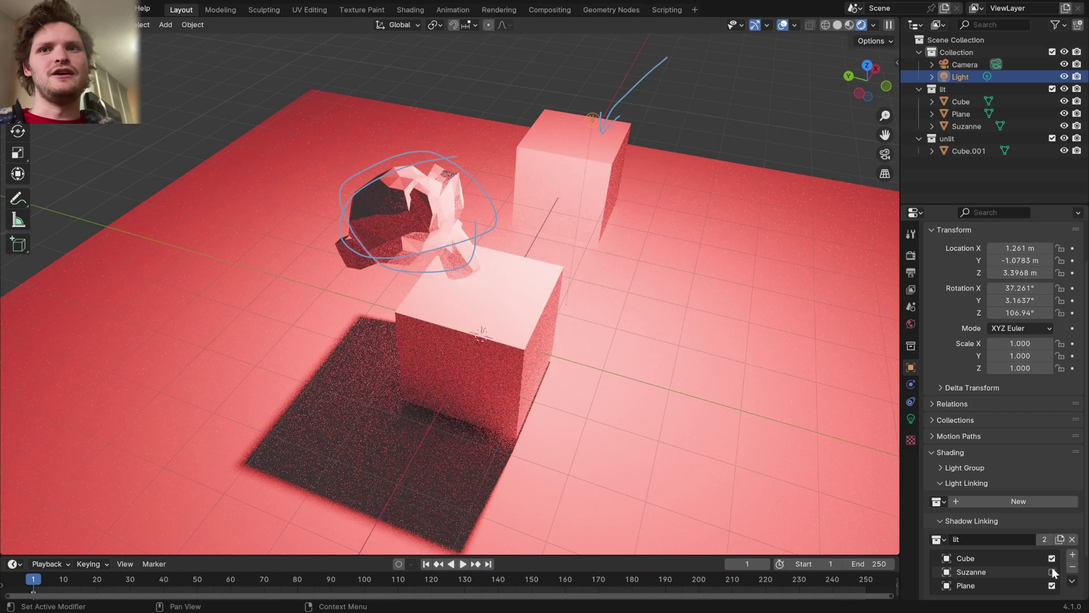
pyautogui.click(1052, 571)
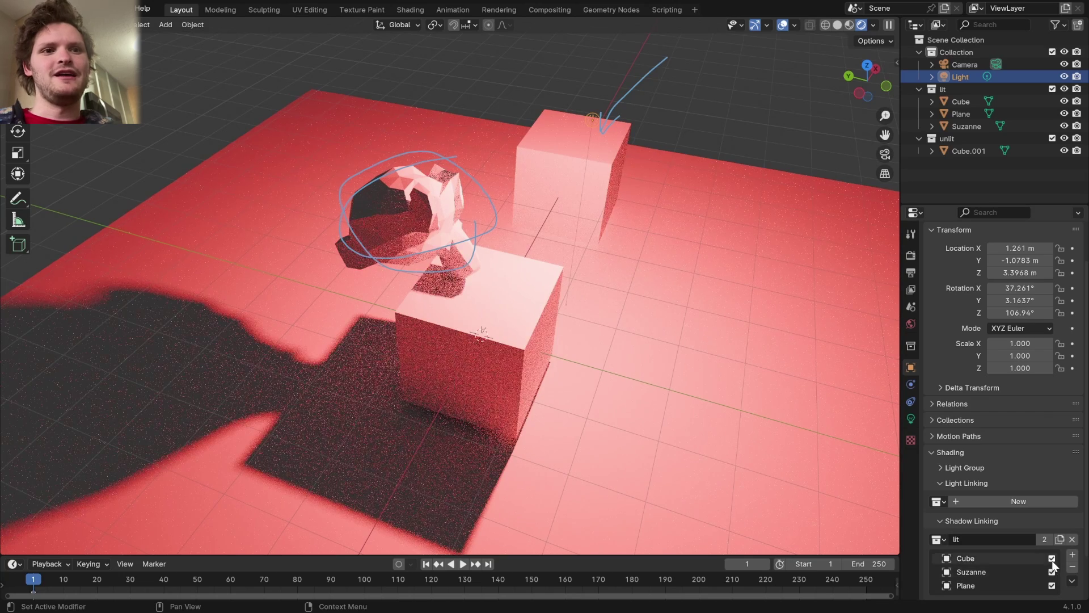
pyautogui.click(1052, 558)
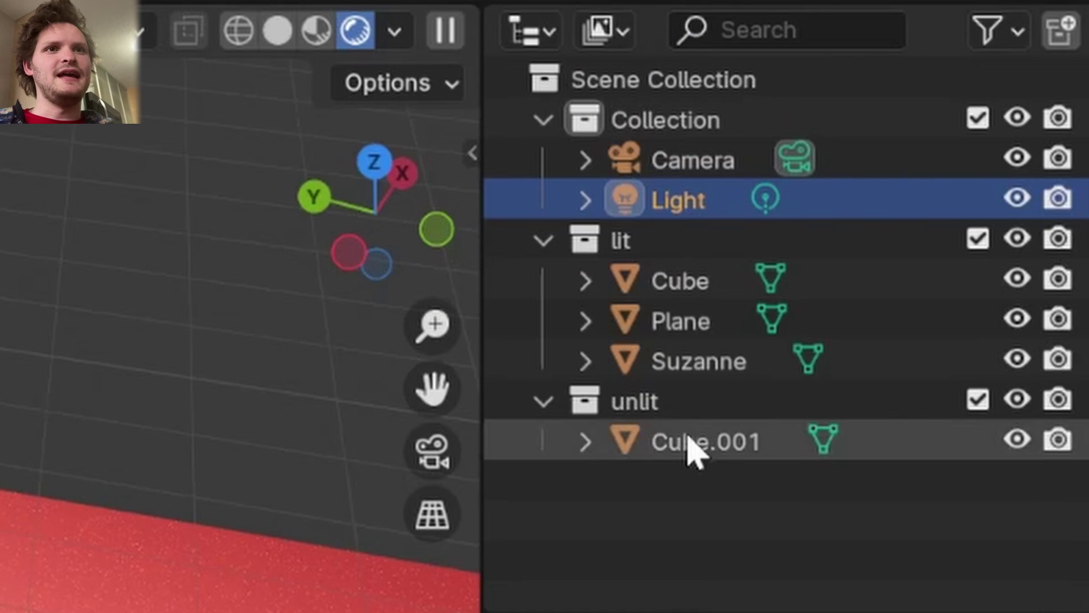
# Move Plane into Collection, then light-link the red light to lit, then to unlit
pyautogui.click(683, 324)
pyautogui.moveTo(684, 335); pyautogui.dragTo(680, 144)
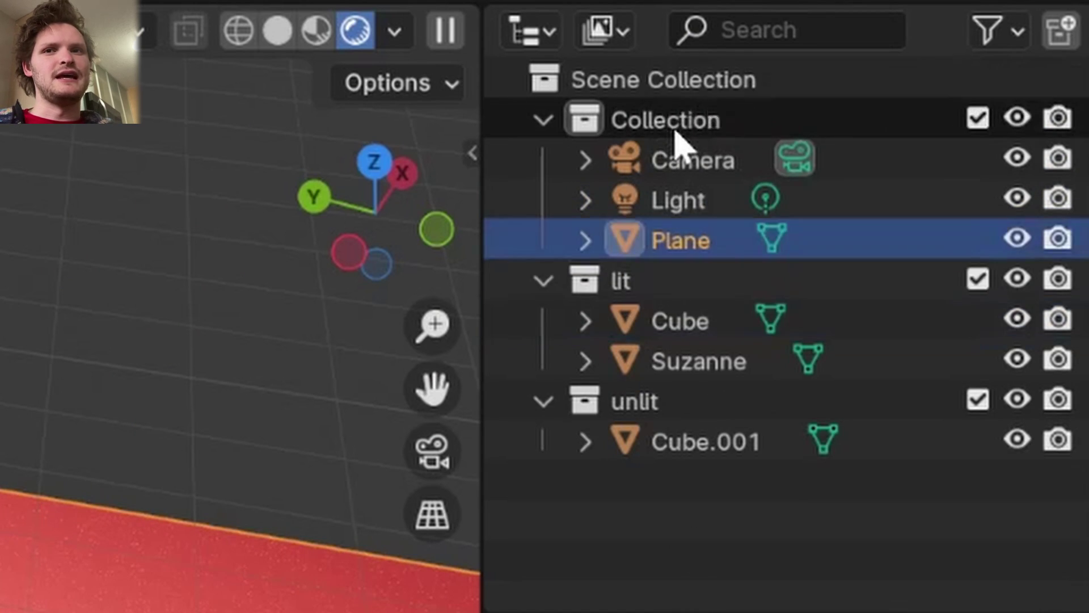
pyautogui.click(678, 200)
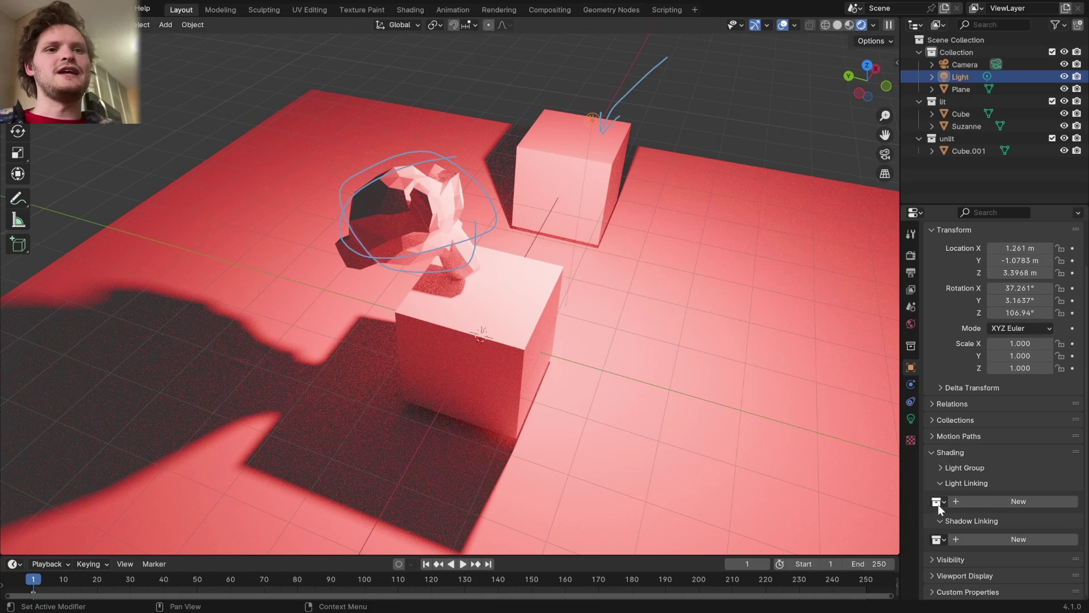
pyautogui.click(938, 502)
pyautogui.click(820, 371)
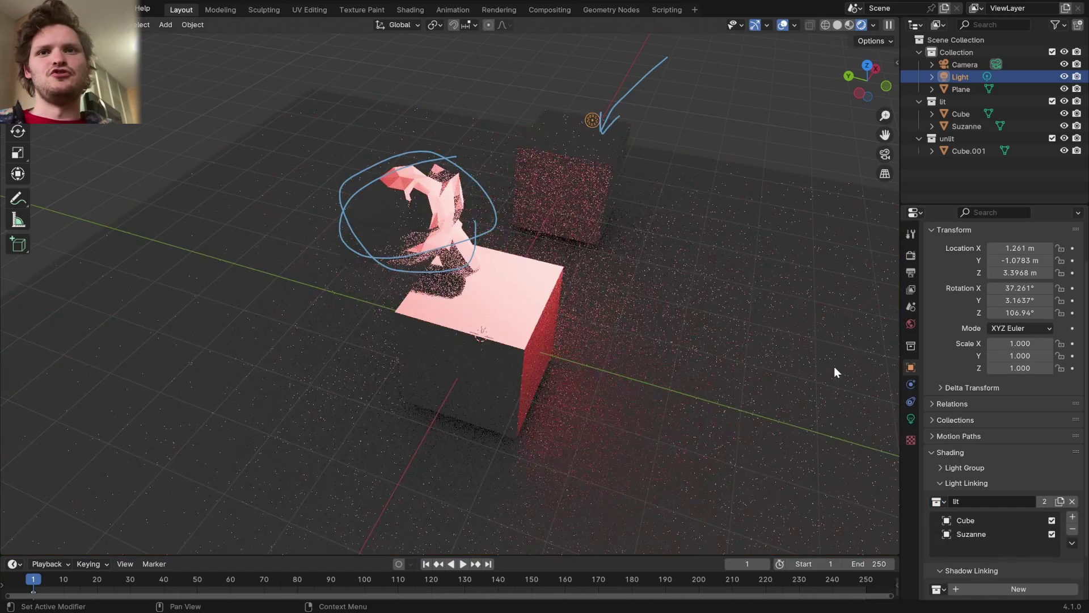
pyautogui.moveTo(551, 238); pyautogui.dragTo(532, 245, button='middle')
pyautogui.click(937, 502)
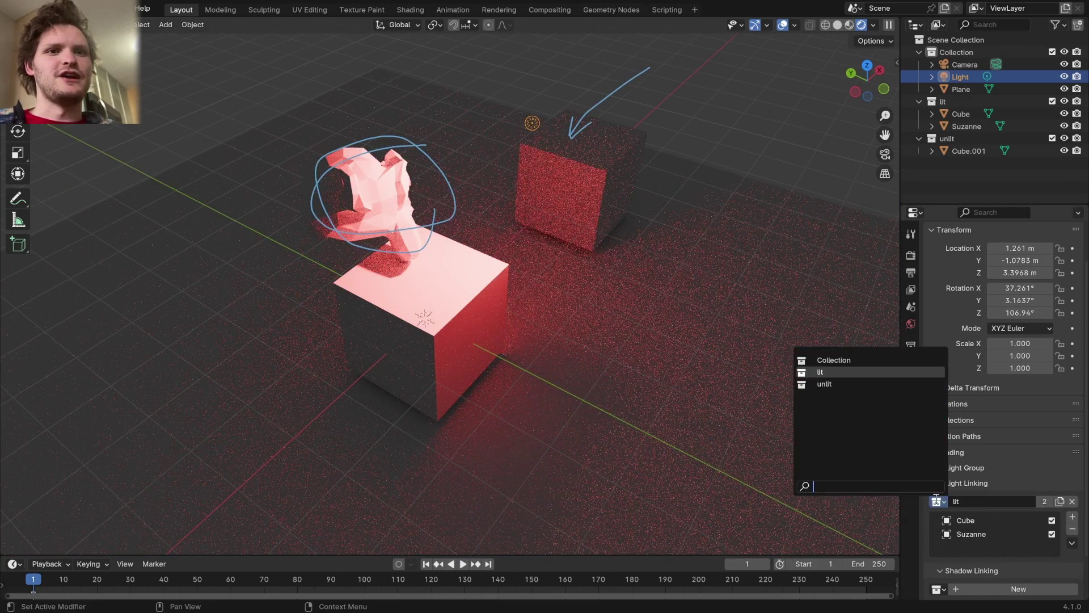
pyautogui.click(818, 384)
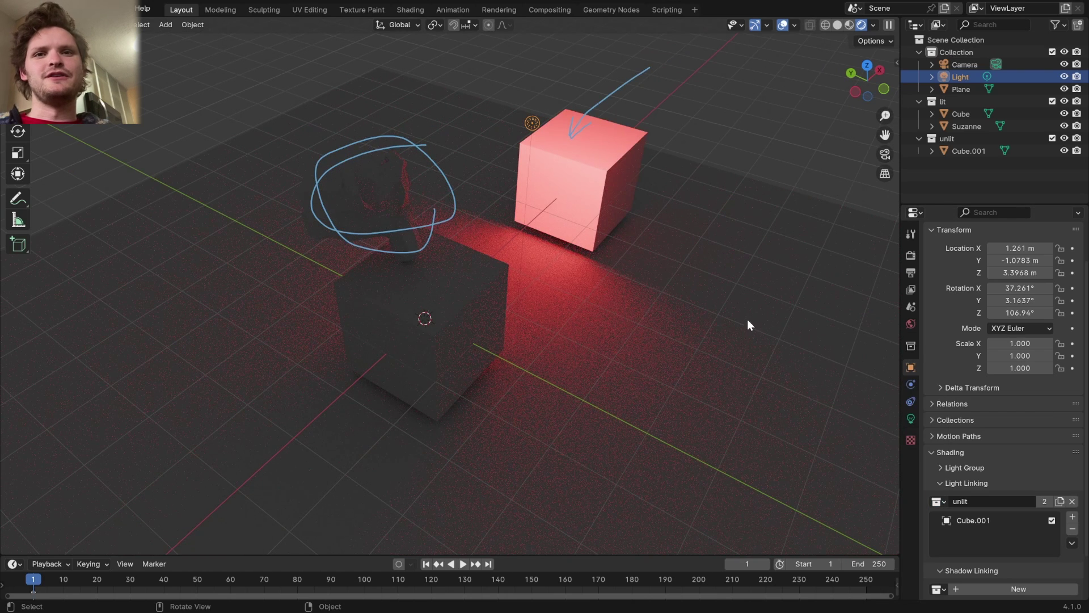